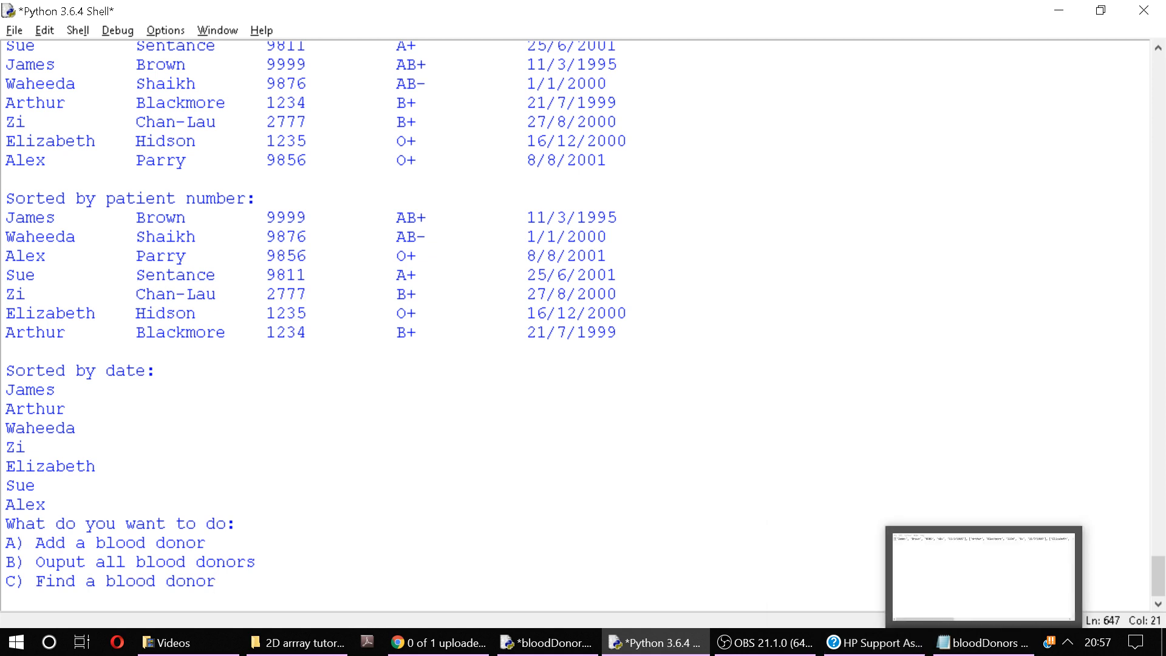
Close the bloodDonors data file in Notepad
left_click(984, 642)
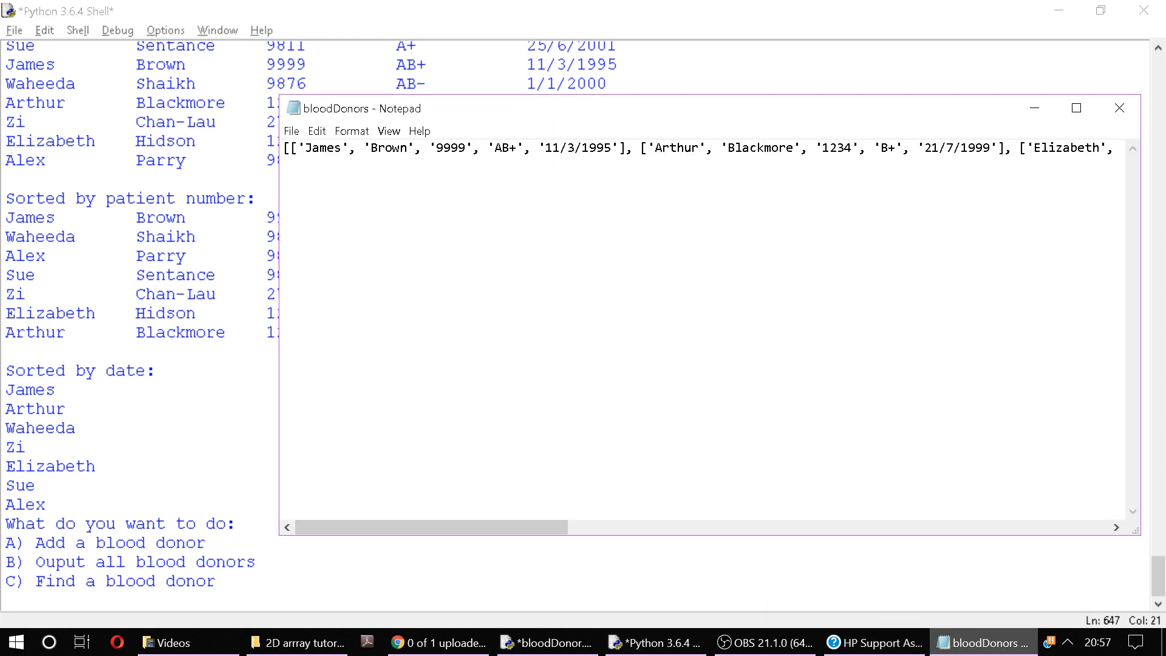
double_click(294, 109)
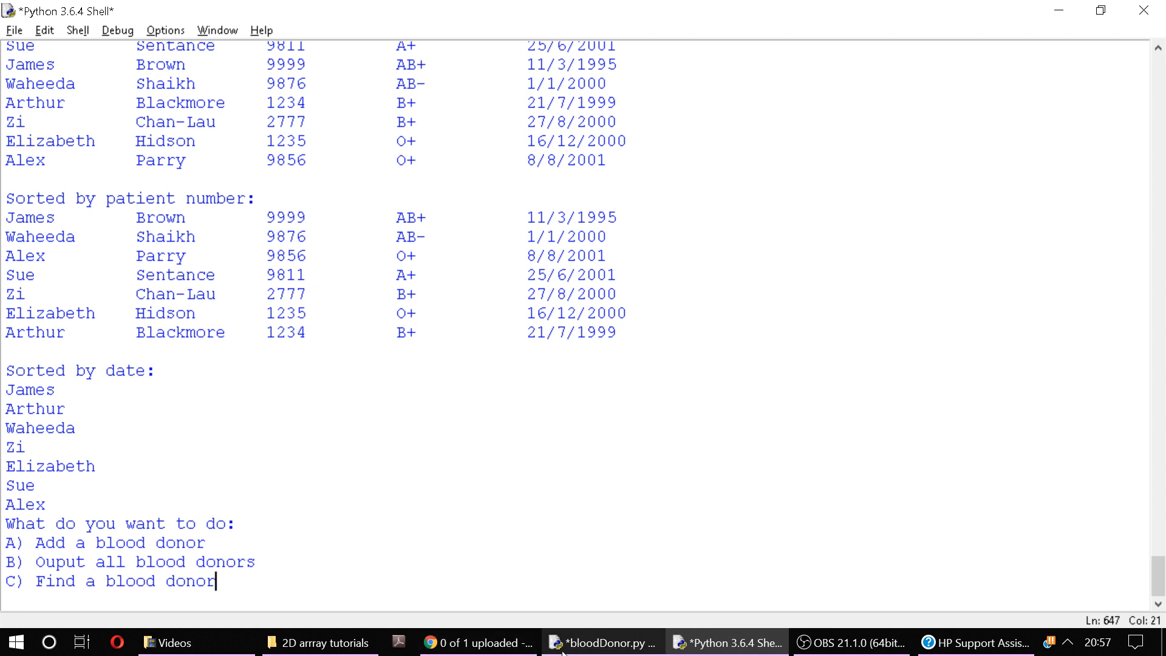
Uncomment the nameSort lambda sort line in bloodDonor.py
left_click(629, 643)
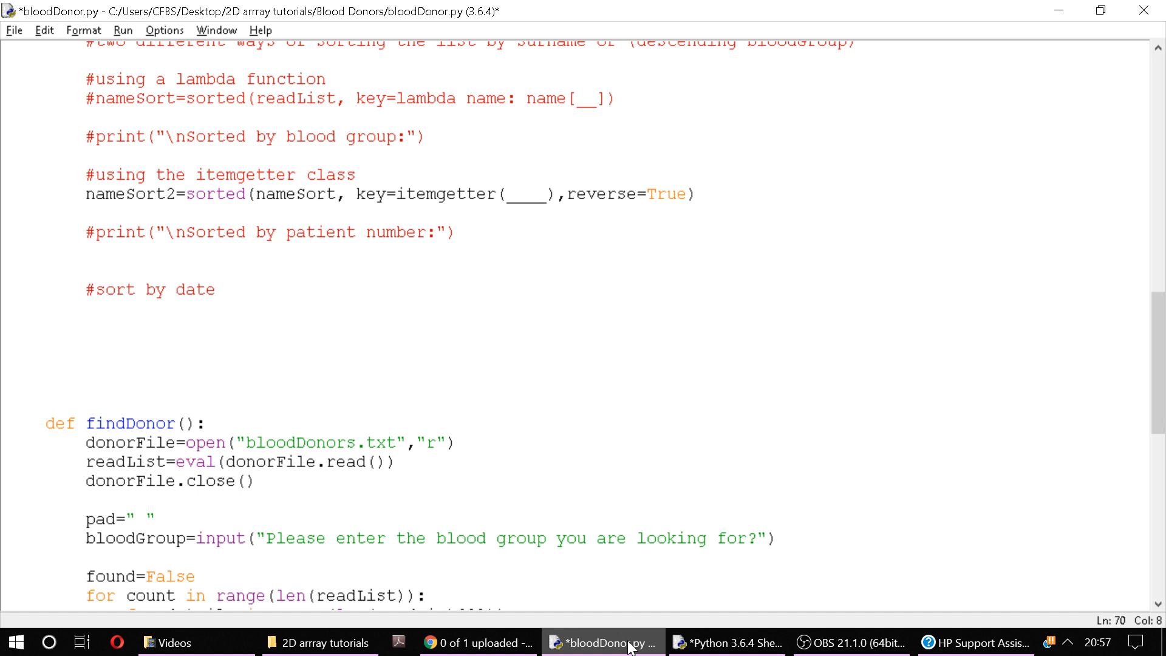
scroll(583, 328, "up", 3)
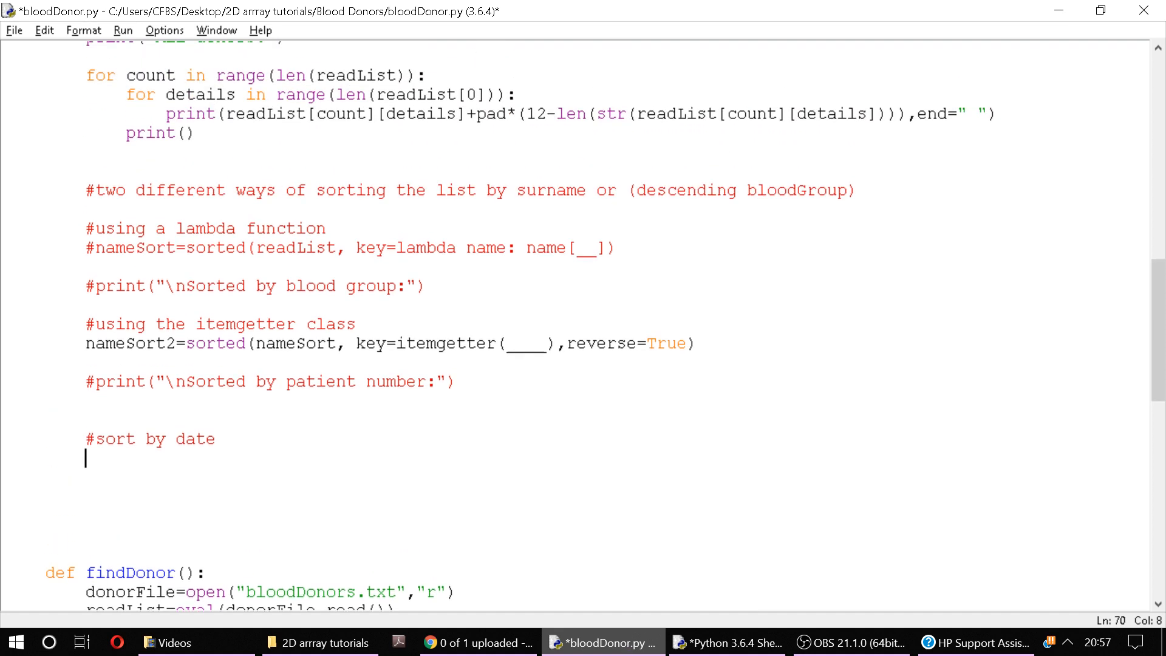
scroll(583, 328, "up", 3)
scroll(583, 328, "up", 3)
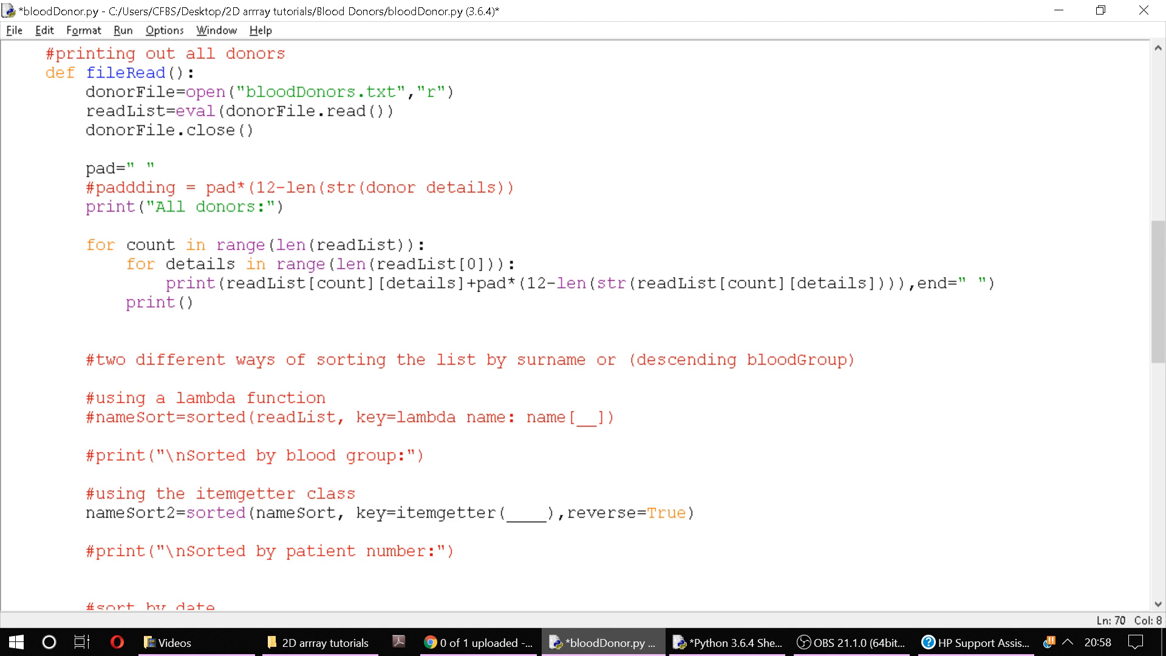
left_click(96, 417)
key("BackSpace")
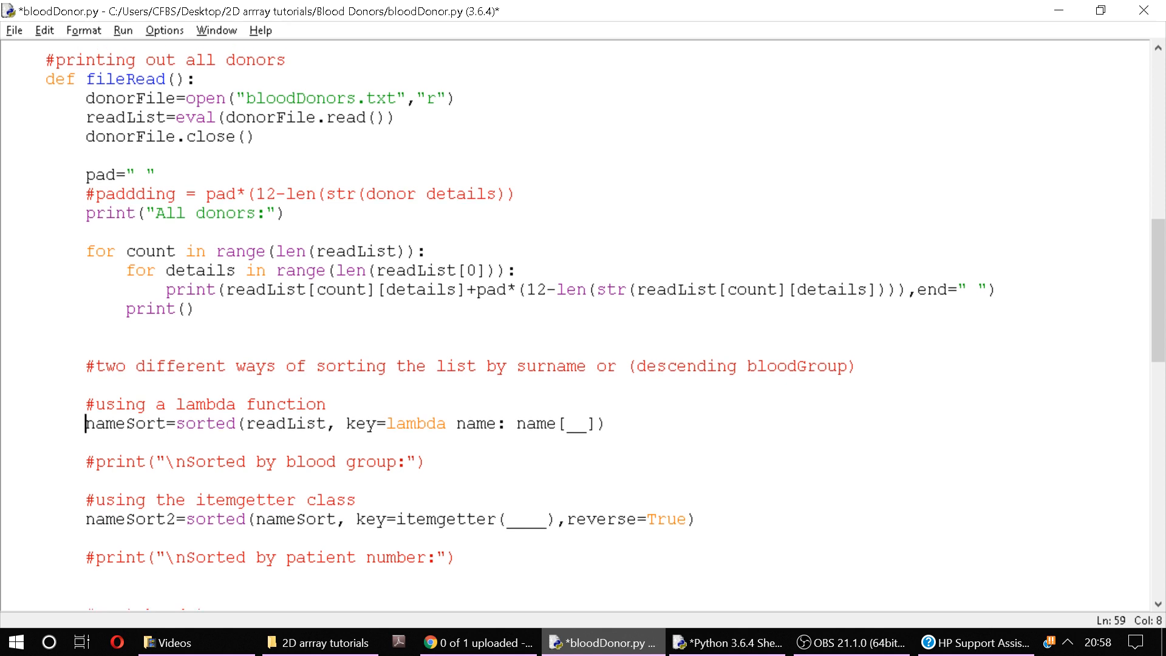
double_click(271, 118)
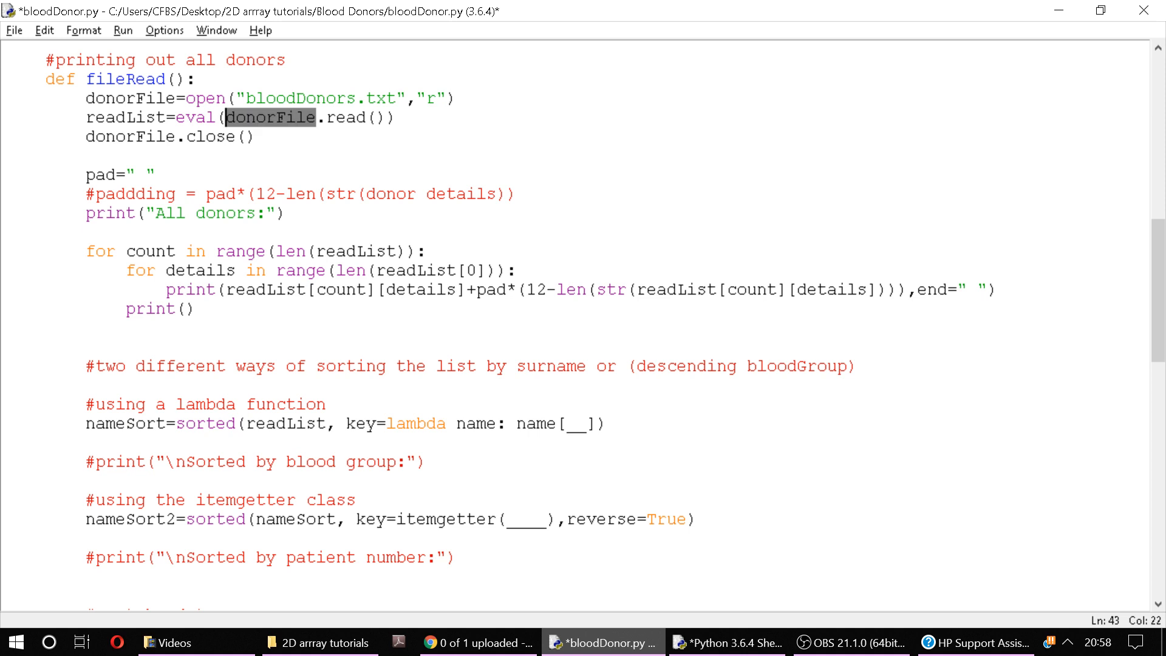
left_click(175, 423)
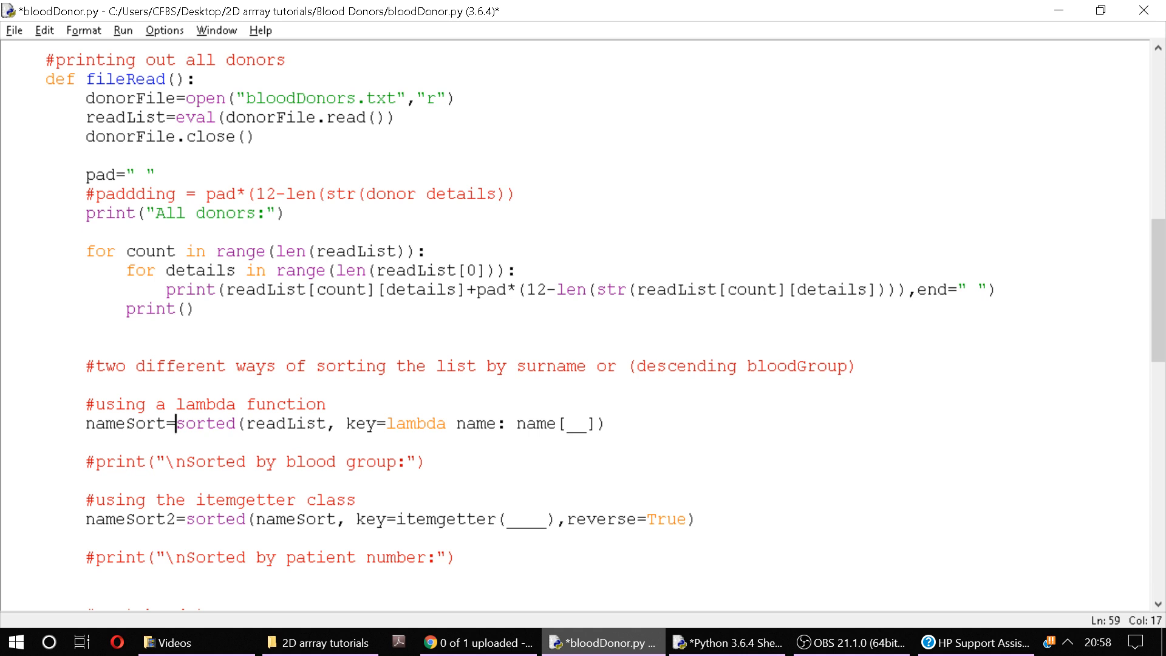
Uncomment the 'Sorted by blood group' heading print and review the earlier output
key("End")
key("Left")
key("Left")
key("shift+Left")
key("shift+Left")
key("Down")
key("Down")
key("Home")
key("Delete")
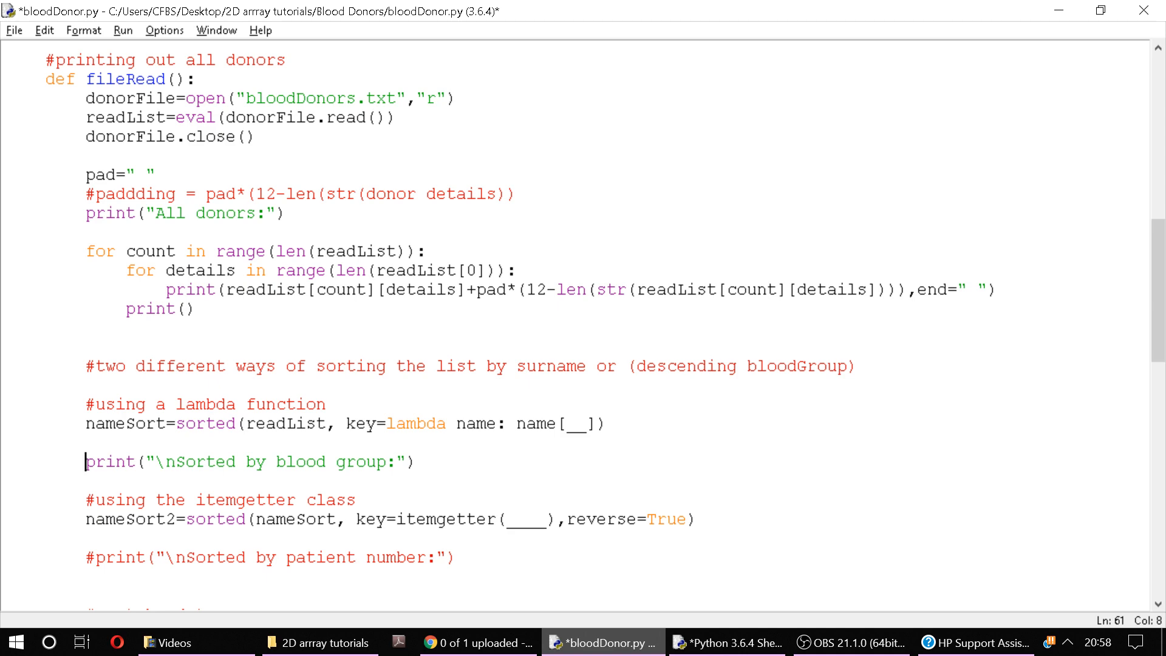
key("alt+Tab")
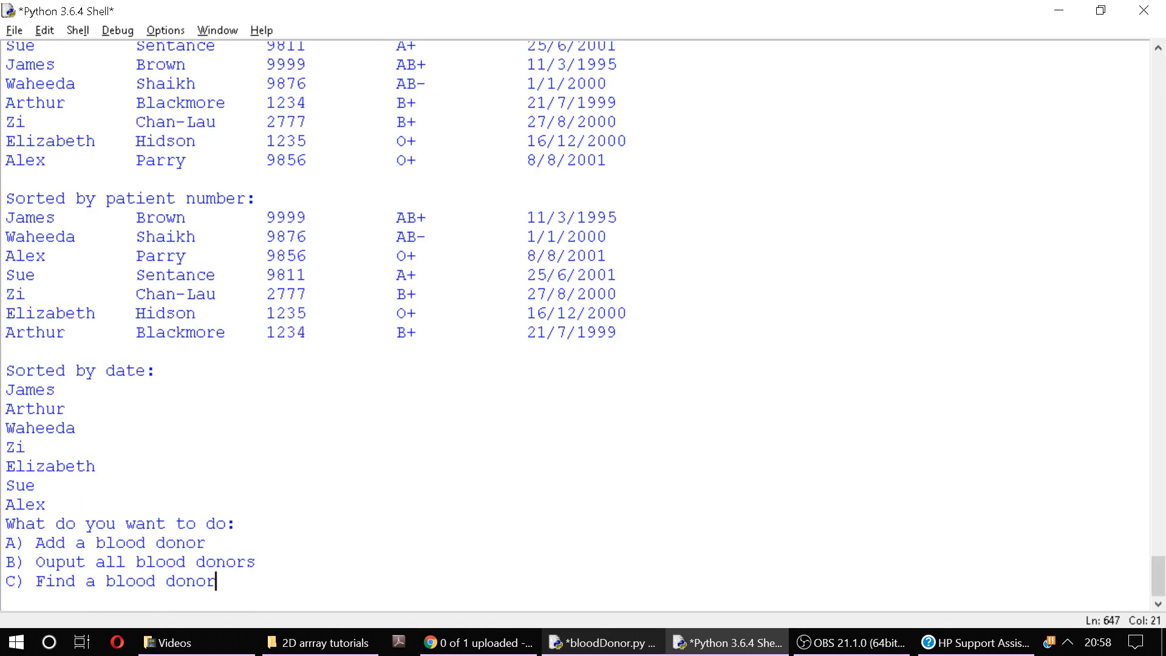
key("alt+Tab")
Set the lambda sort key to name[3] and add a blank line below the heading
double_click(575, 424)
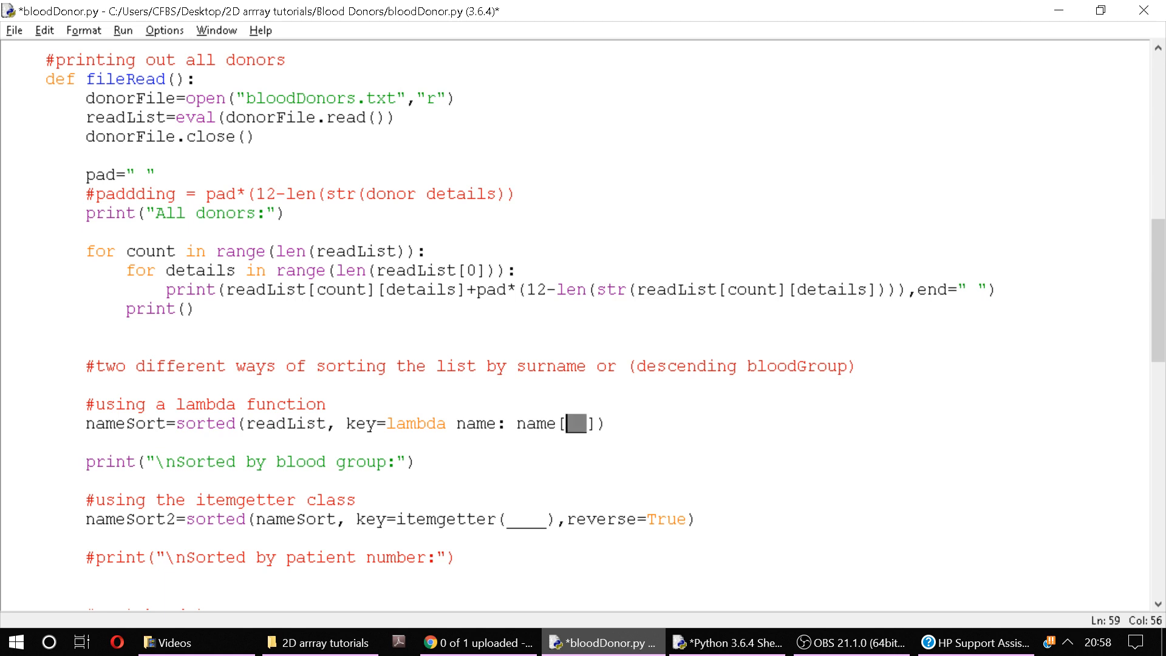
type("3")
key("Down")
key("Down")
key("Return")
key("Return")
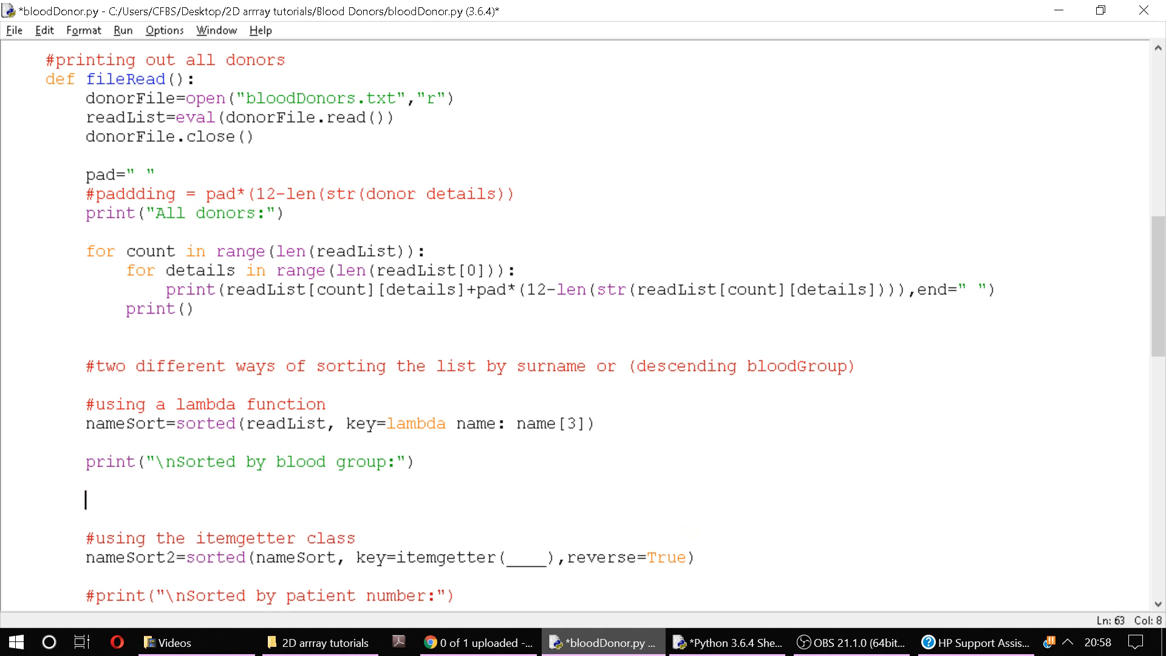
Paste a copy of the donor-printing loop below the blood-group heading
mouse_move(196, 308)
left_mouse_down()
mouse_move(75, 252)
mouse_move(85, 252)
left_mouse_up()
key("ctrl+c")
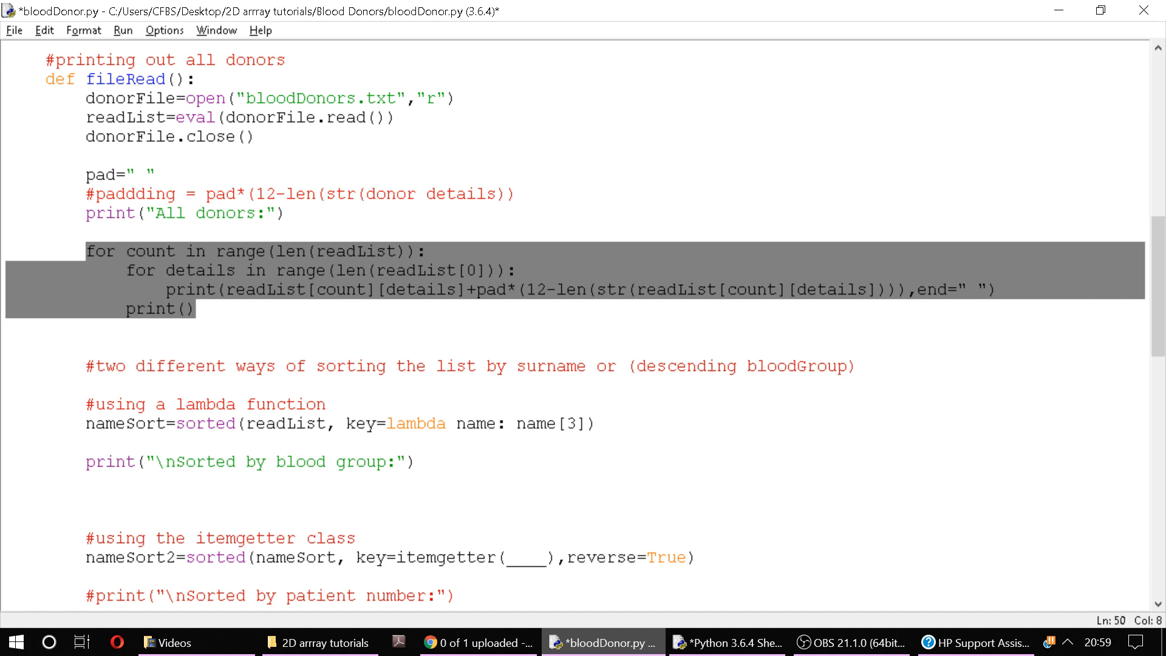
left_click(85, 499)
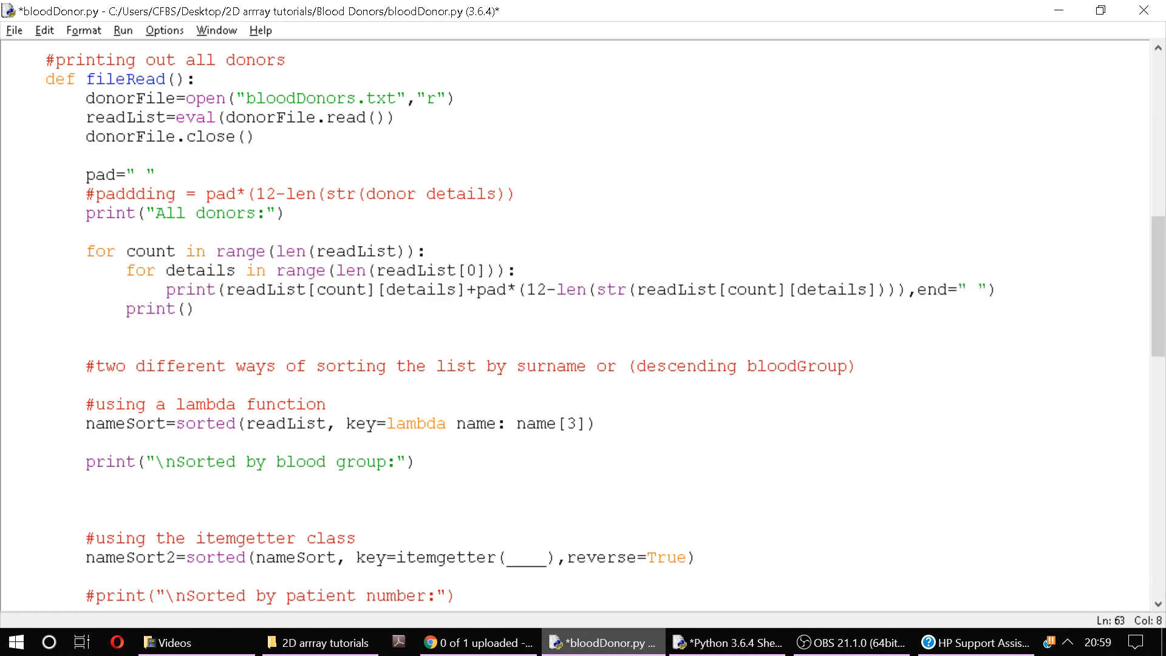
key("ctrl+v")
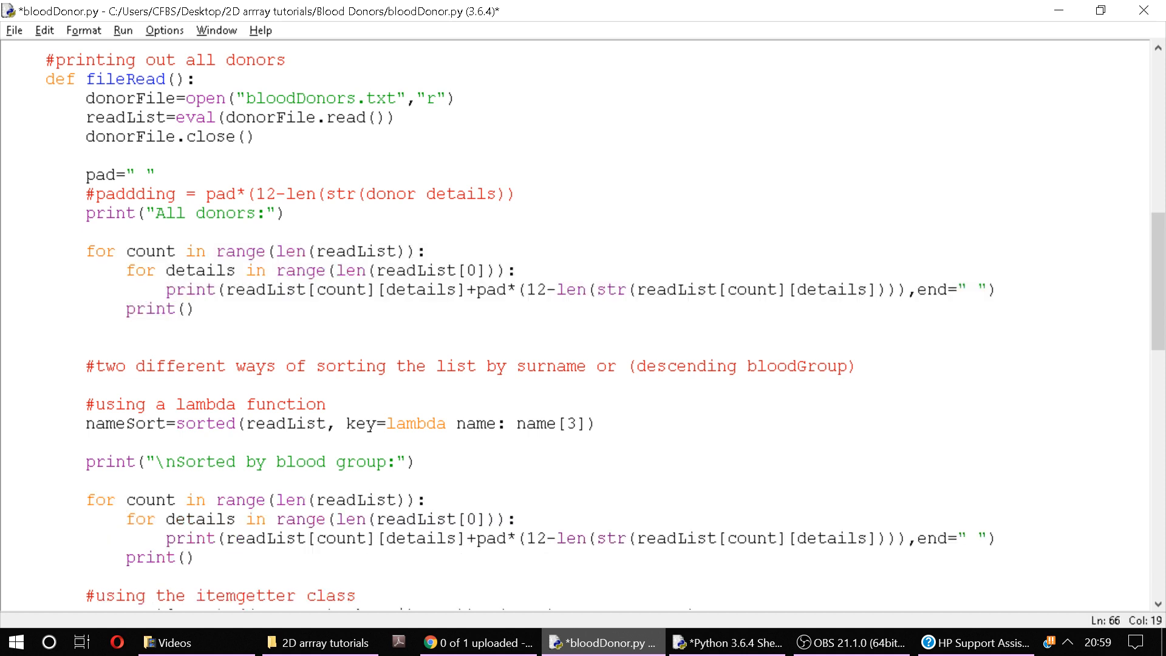
double_click(126, 424)
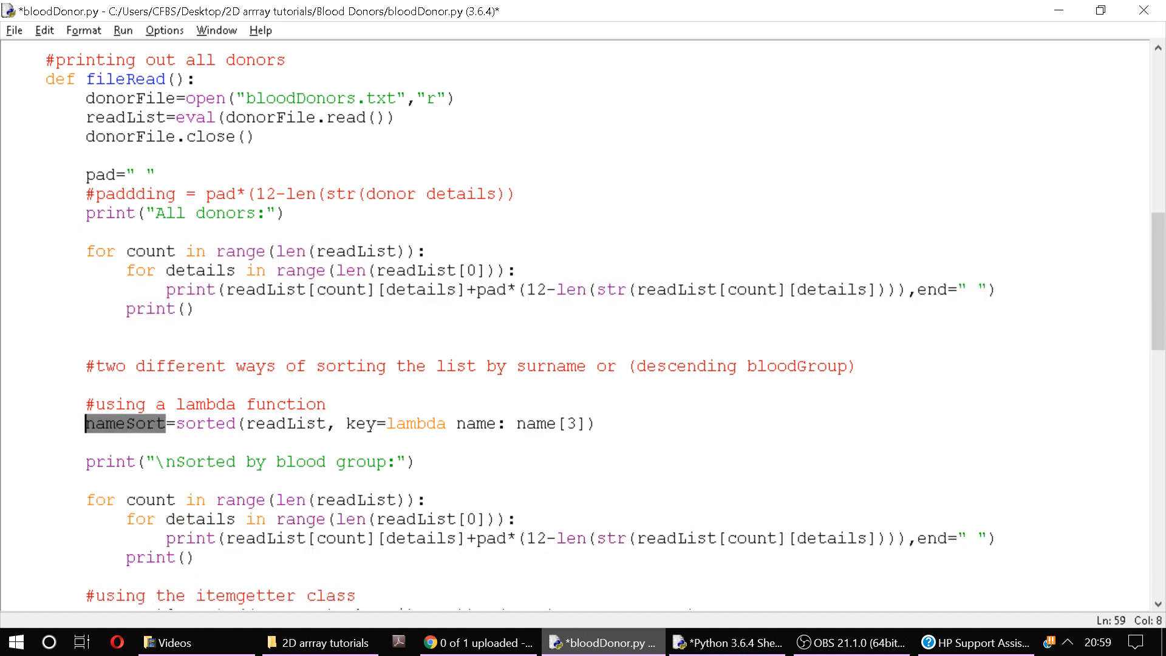
key("ctrl+c")
Replace every readList in the copied loop with nameSort
double_click(356, 499)
key("ctrl+v")
double_click(416, 519)
key("ctrl+v")
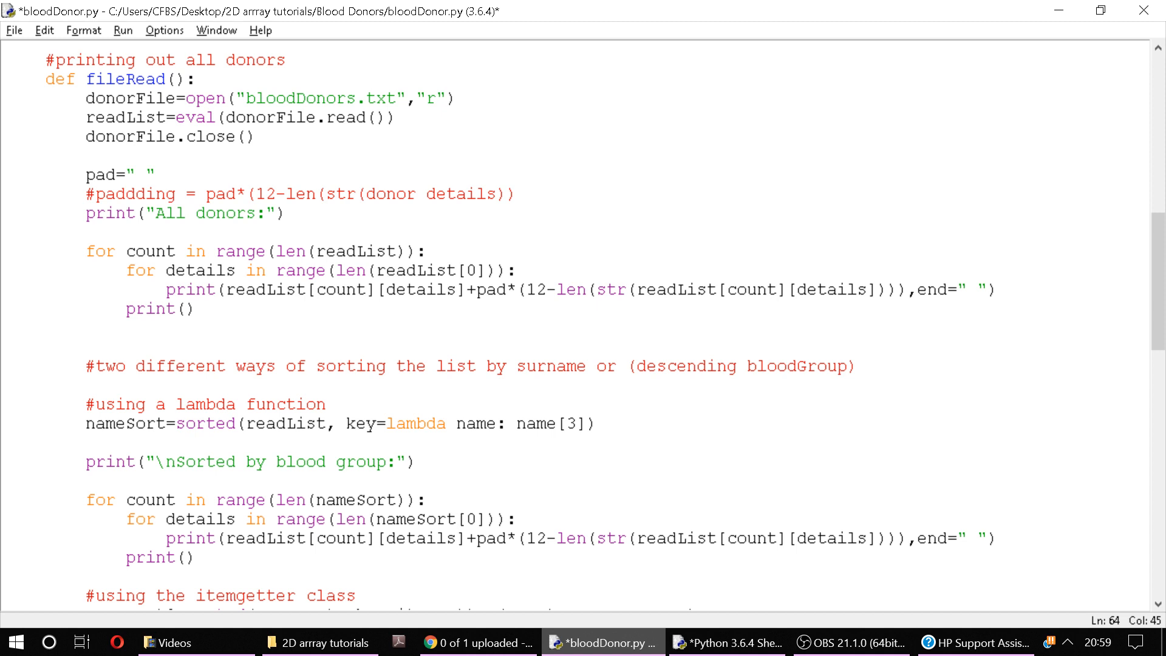
double_click(264, 539)
key("ctrl+v")
double_click(677, 538)
key("ctrl+v")
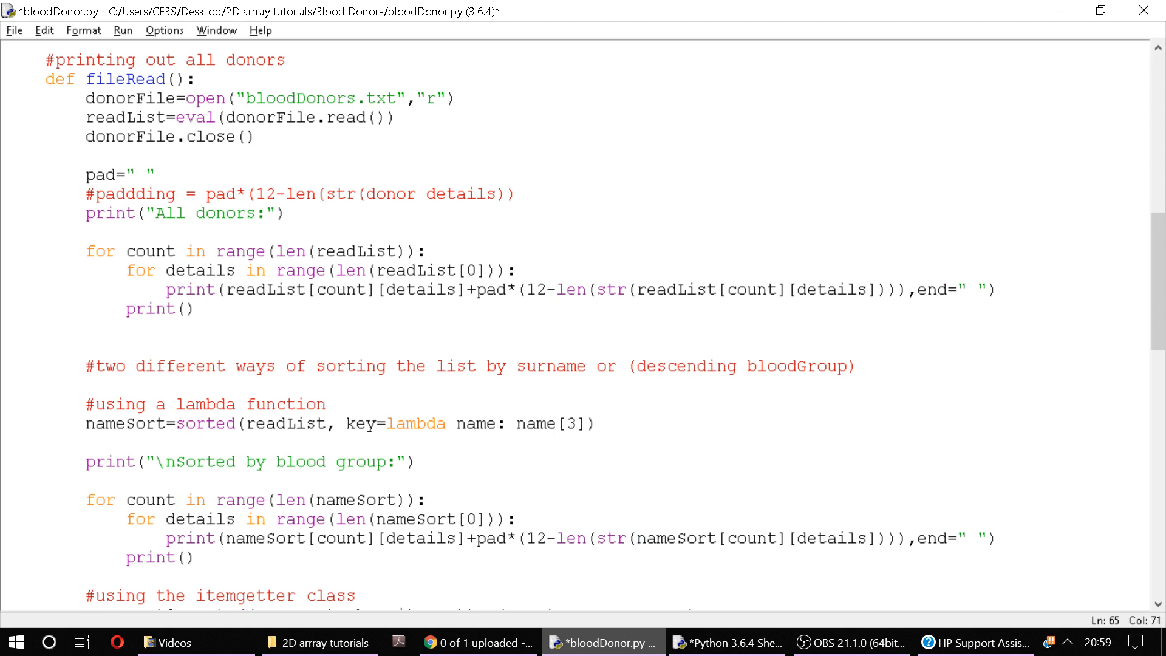
Save and rerun bloodDonor.py with F5
key("F5")
key("Return")
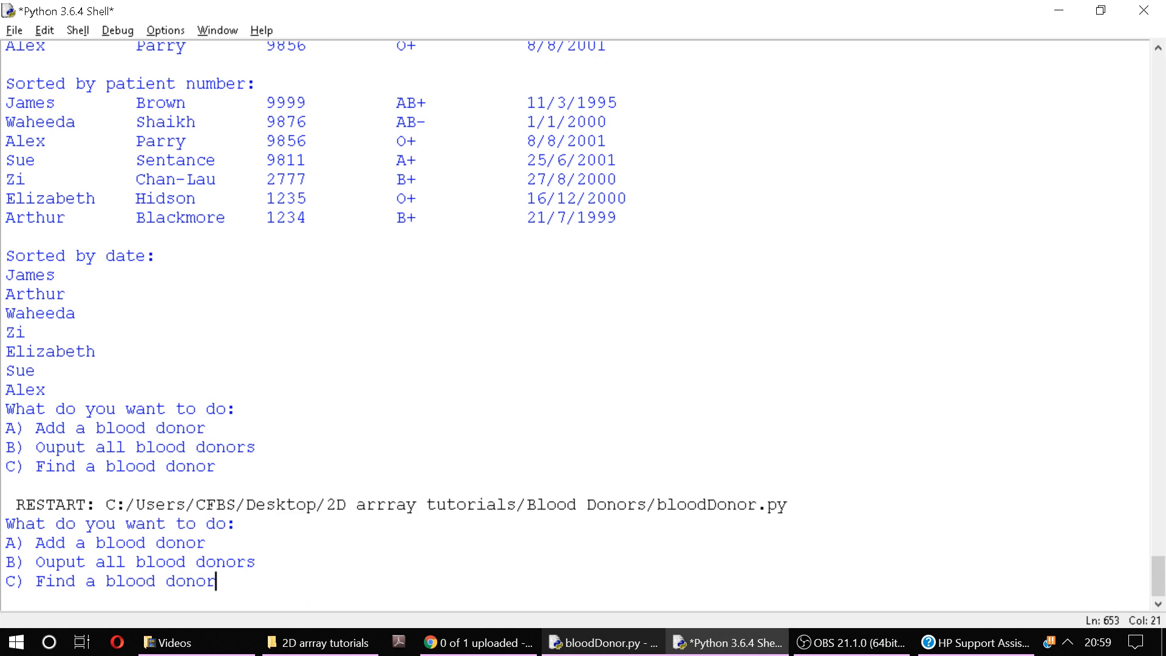
type("B")
Submit option B to list all donors, showing the blood-group sort then a NameError
key("Return")
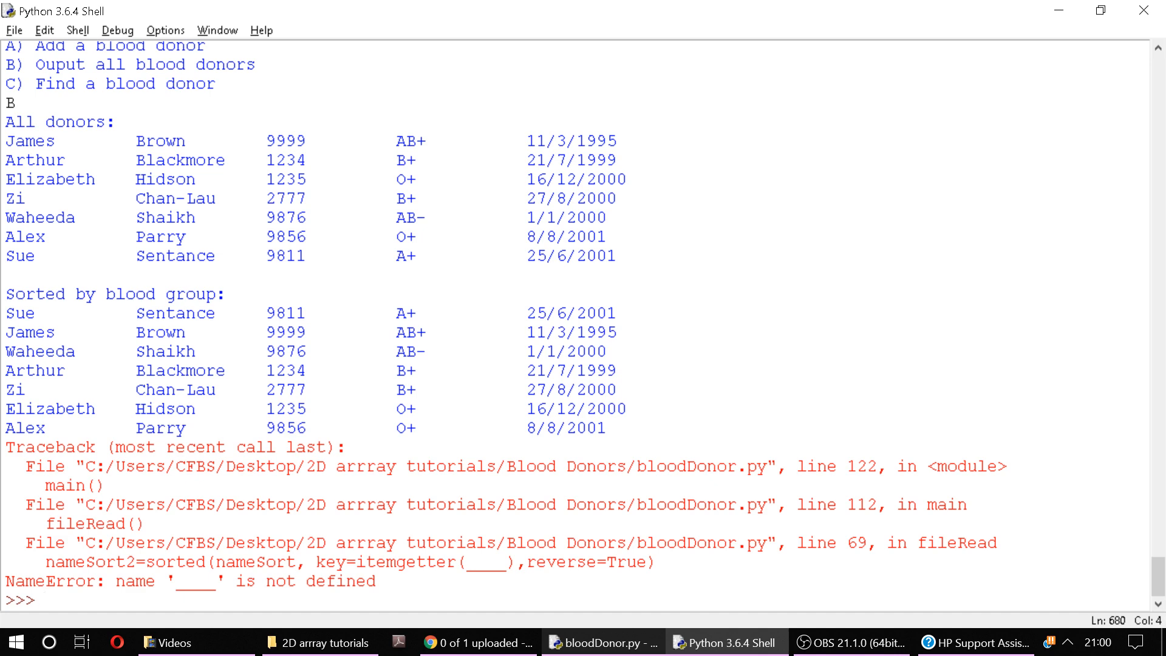
key("alt+Tab")
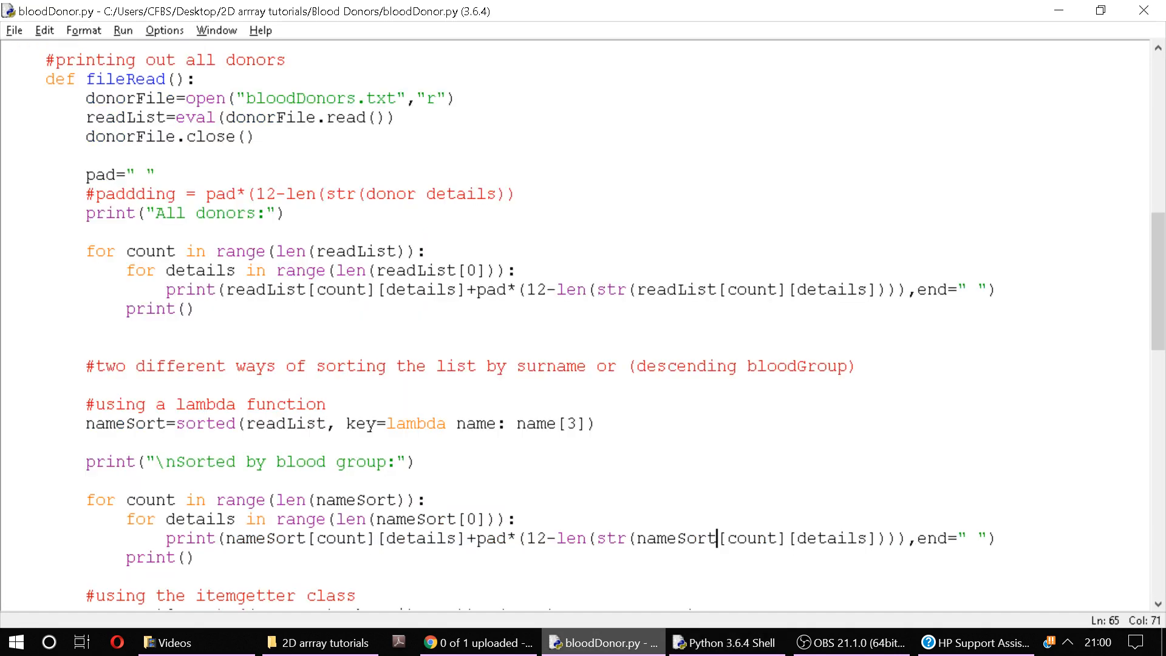
scroll(583, 365, "down", 1)
scroll(584, 364, "down", 1)
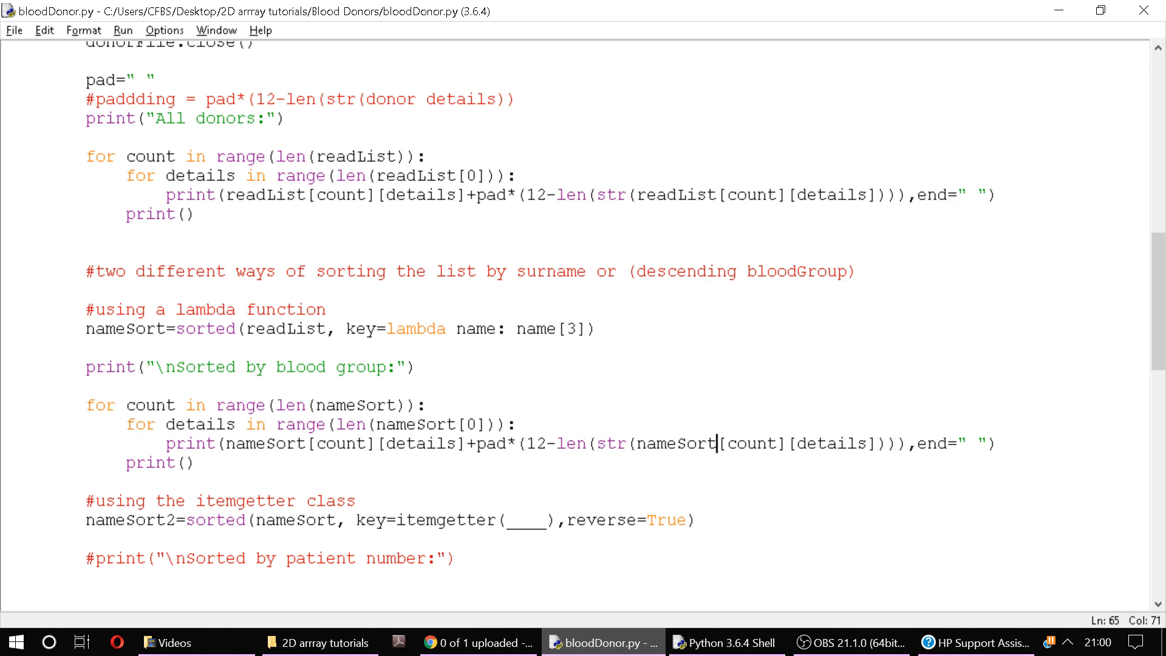
scroll(583, 328, "up", 5)
scroll(583, 328, "up", 10)
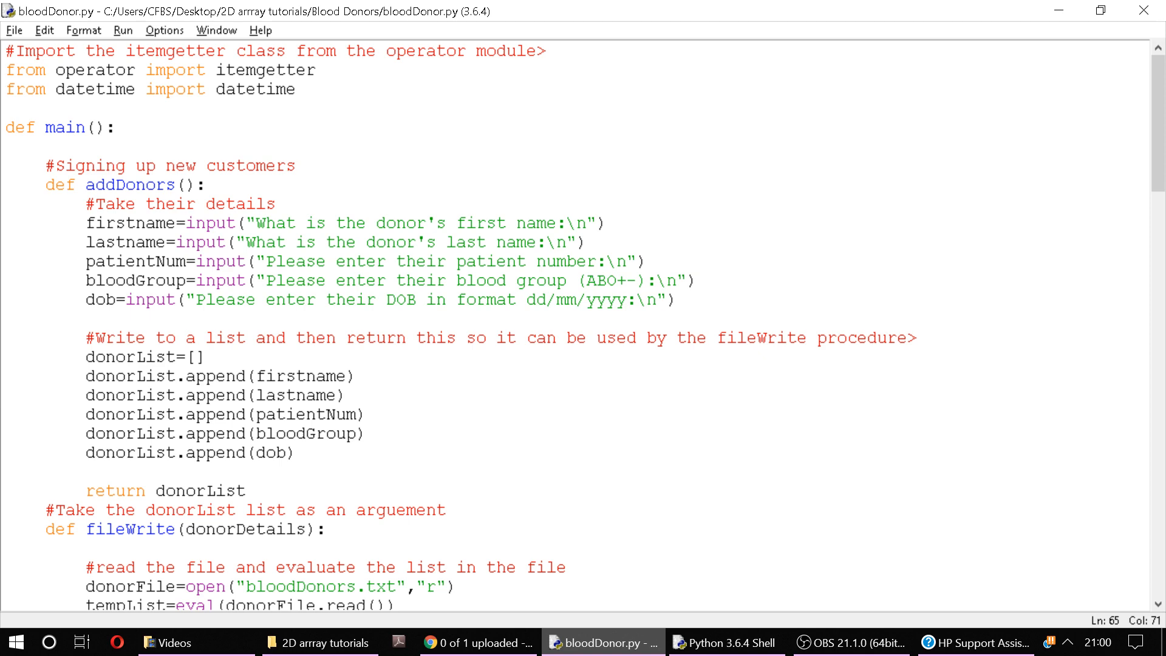
scroll(583, 329, "down", 5)
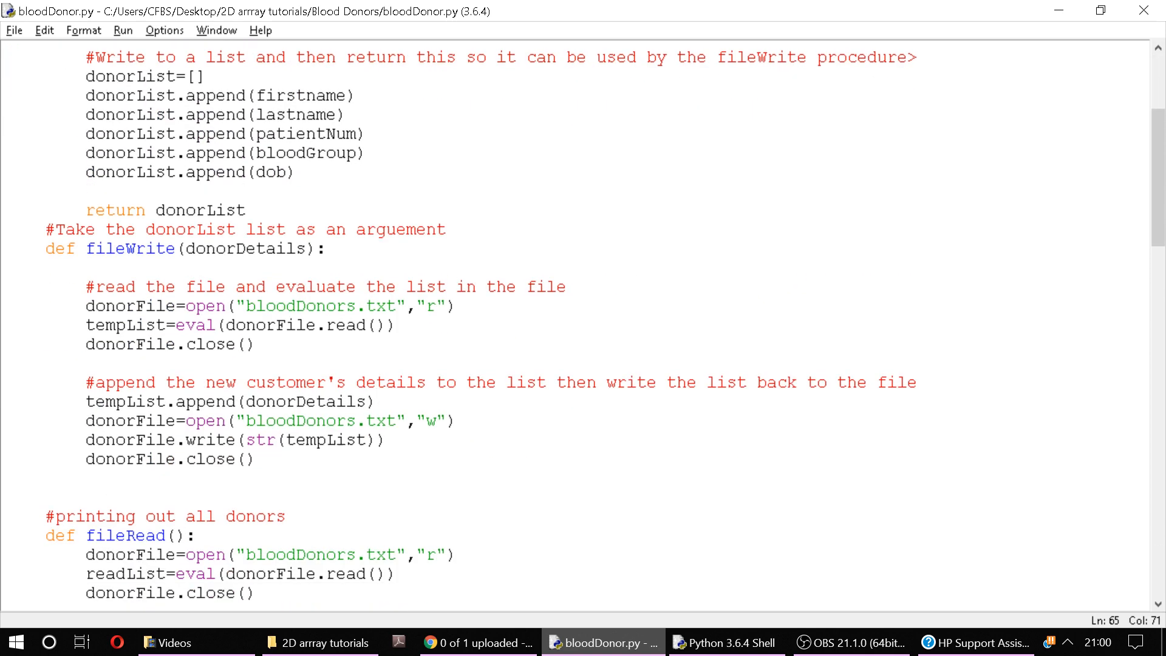
scroll(583, 328, "down", 5)
scroll(583, 328, "down", 5)
scroll(583, 329, "down", 2)
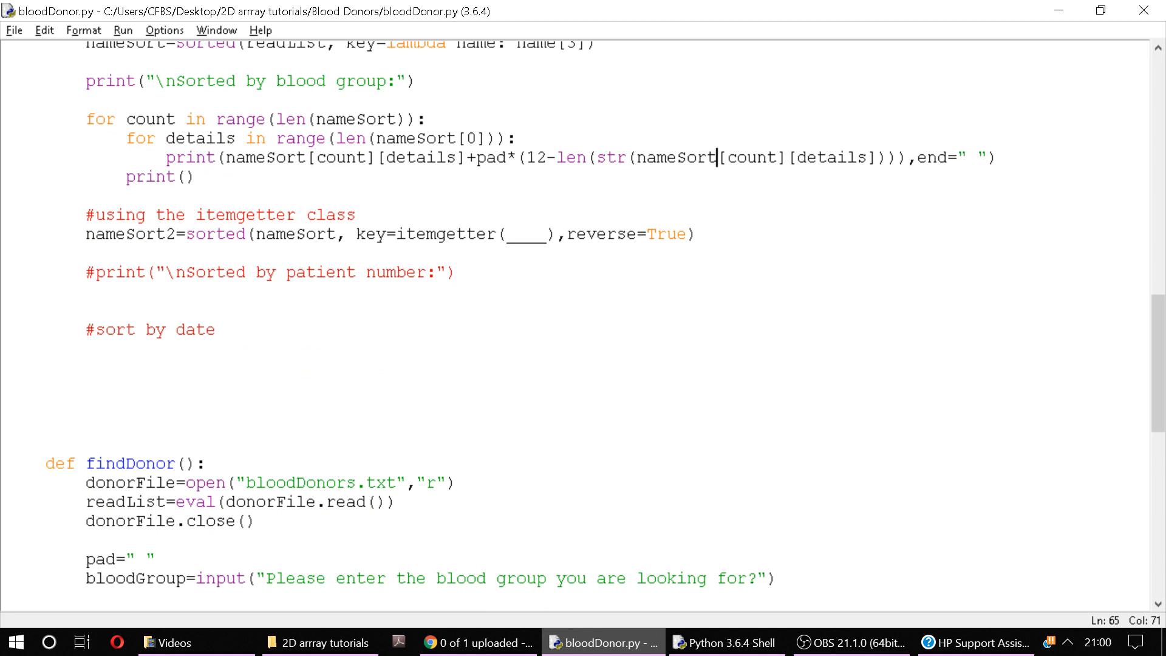
double_click(516, 235)
scroll(516, 234, "up", 1)
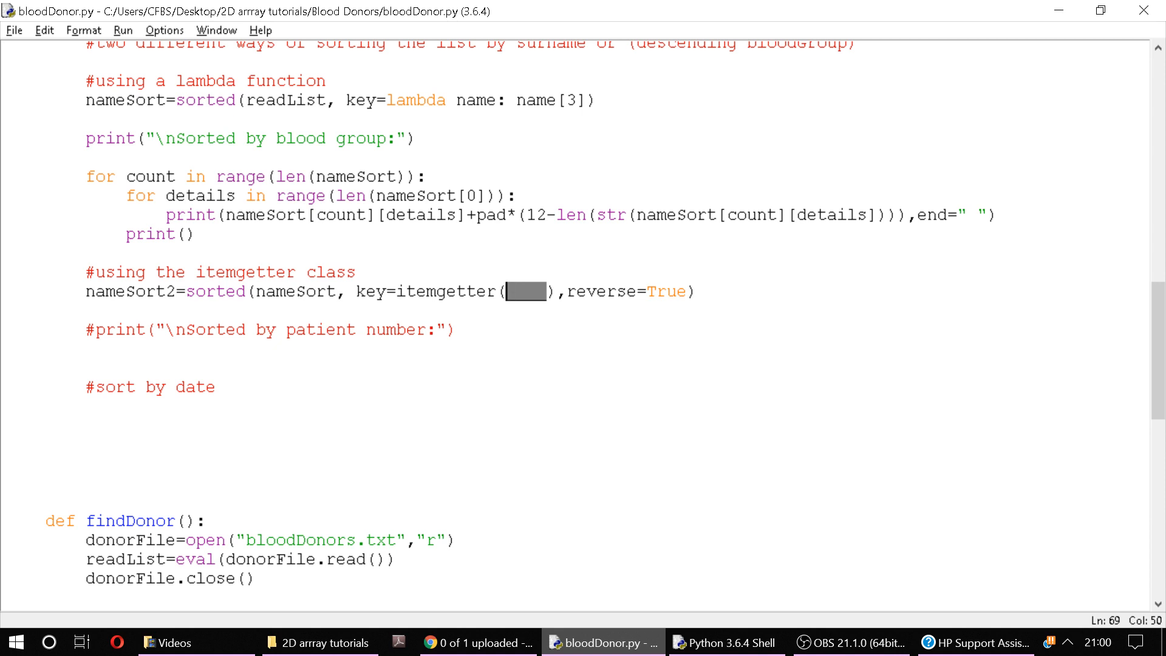
Make nameSort2 sort readList by itemgetter(2) in reverse
double_click(295, 291)
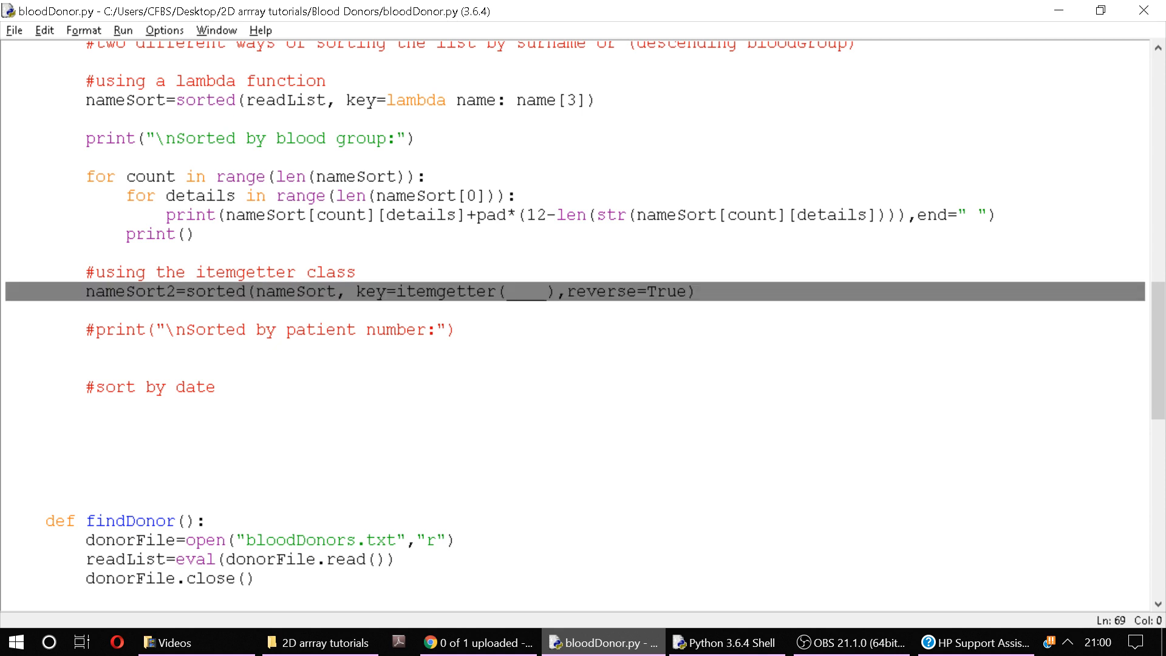
type("readList")
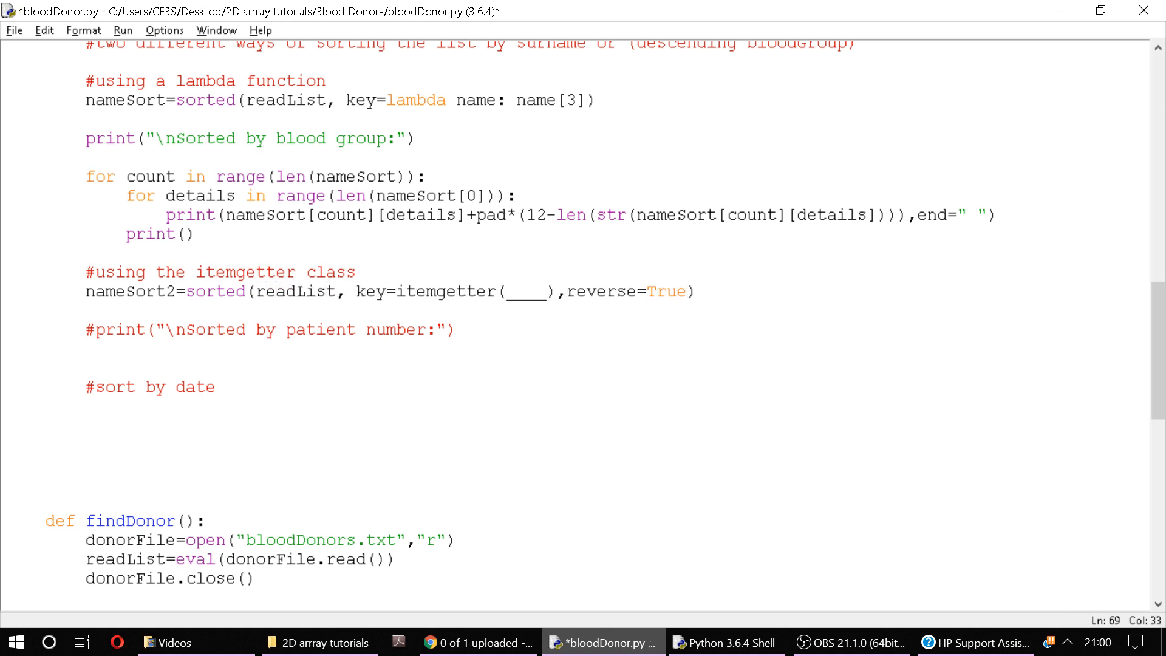
double_click(527, 292)
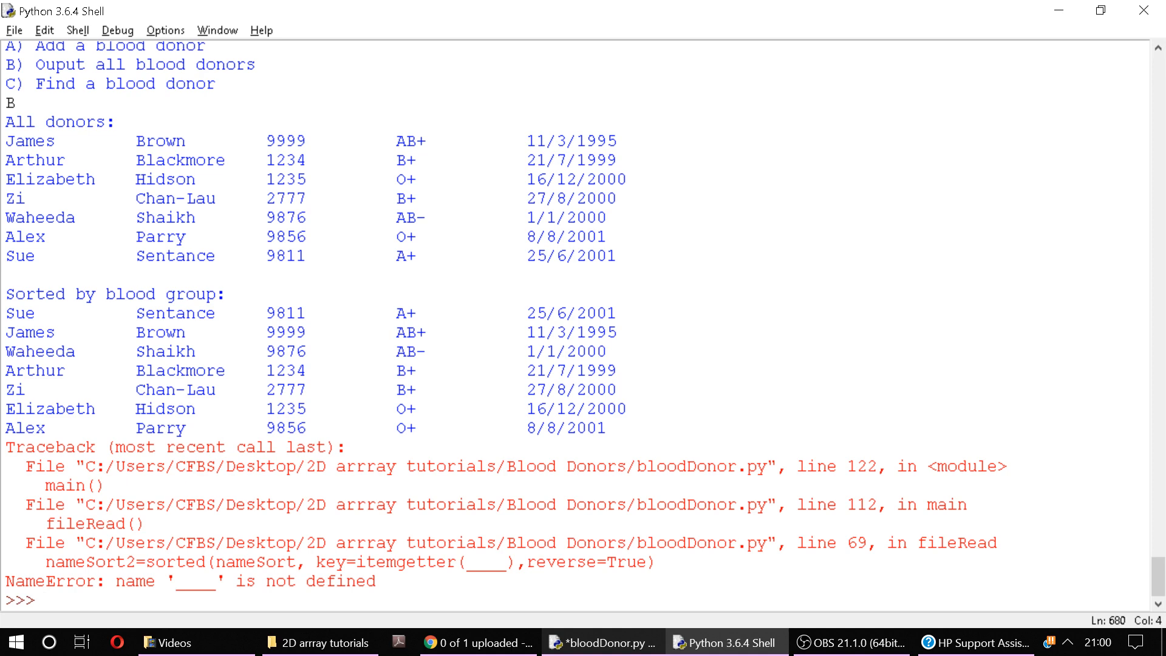
type("2")
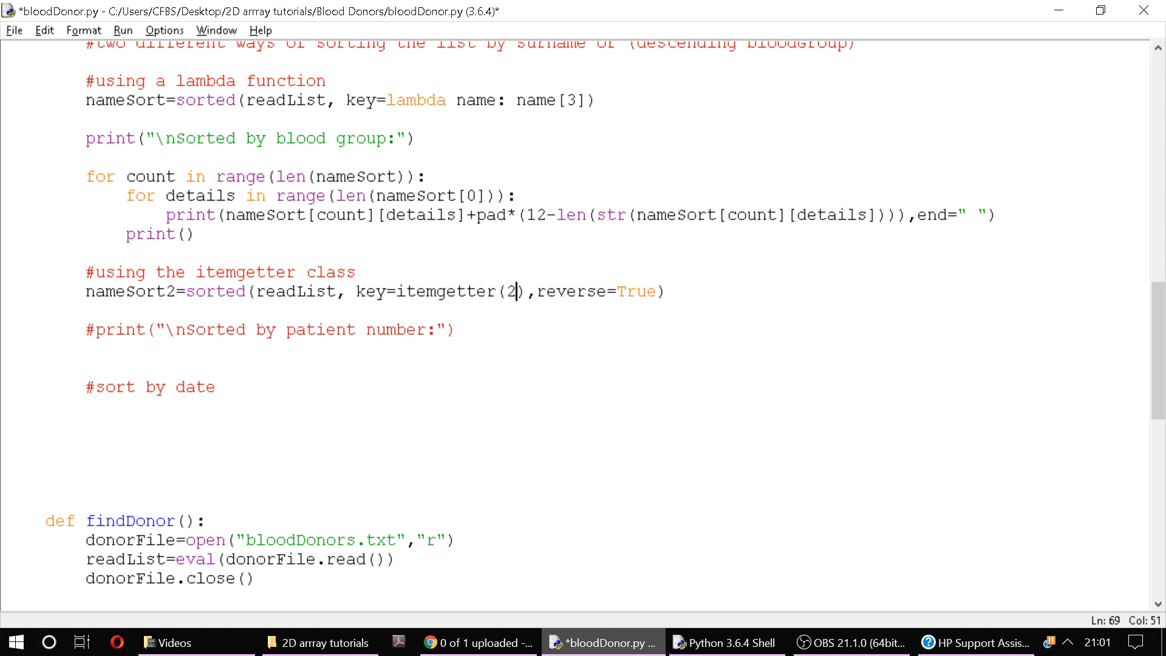
Uncomment the 'Sorted by patient number' heading and paste the printing loop below it
left_click(96, 330)
key("BackSpace")
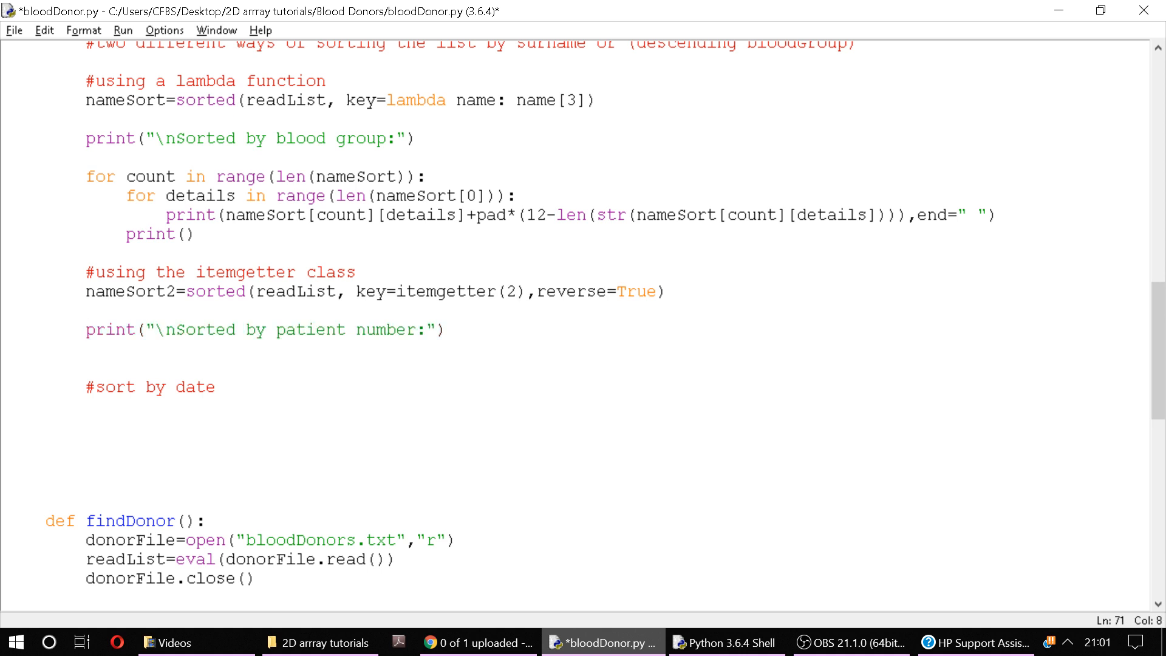
mouse_move(195, 234)
left_mouse_down()
mouse_move(108, 176)
mouse_move(86, 176)
left_mouse_up()
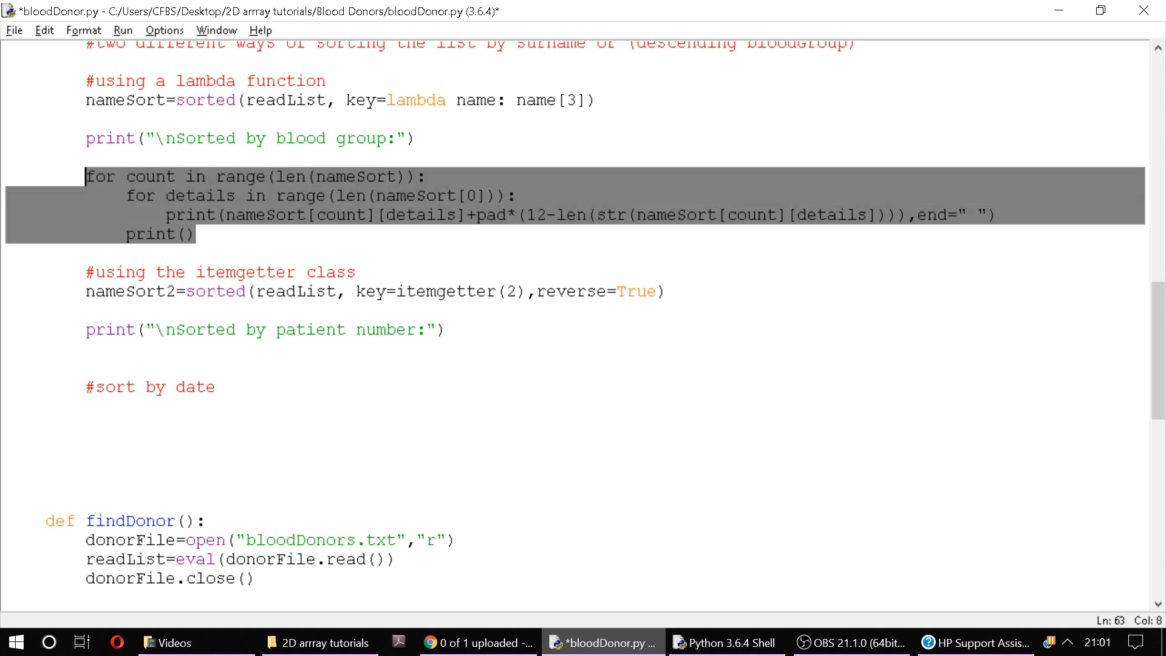
key("ctrl+c")
left_click(444, 330)
key("Return")
key("ctrl+v")
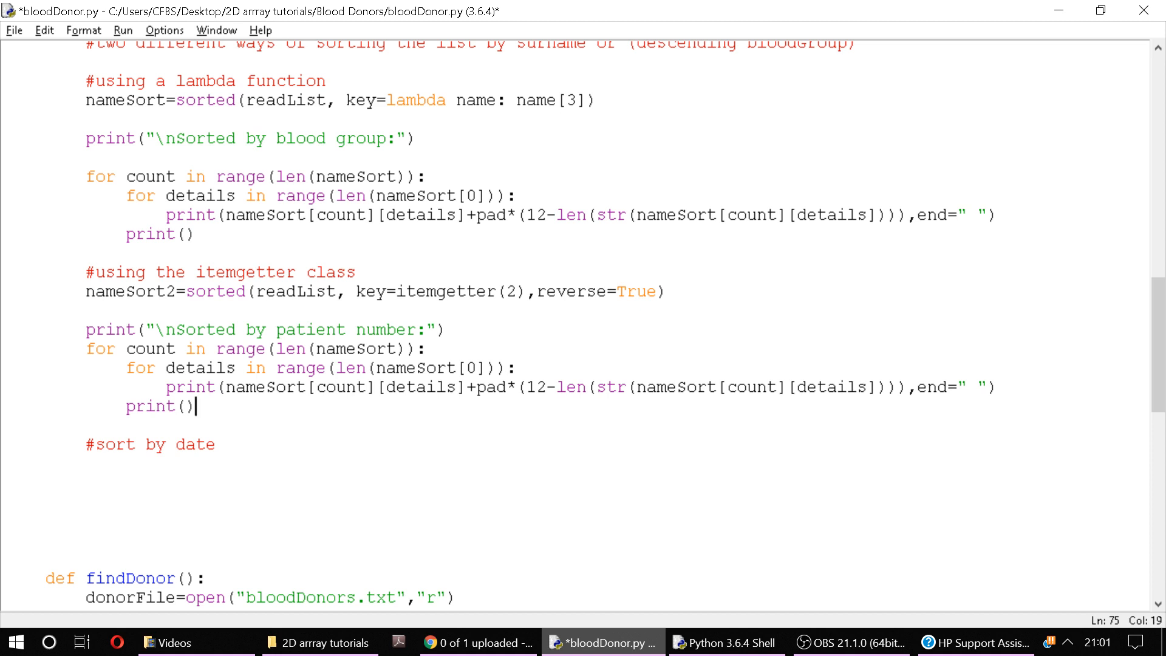
Rename every nameSort in the copied loop to nameSort2
double_click(286, 292)
double_click(130, 292)
double_click(355, 348)
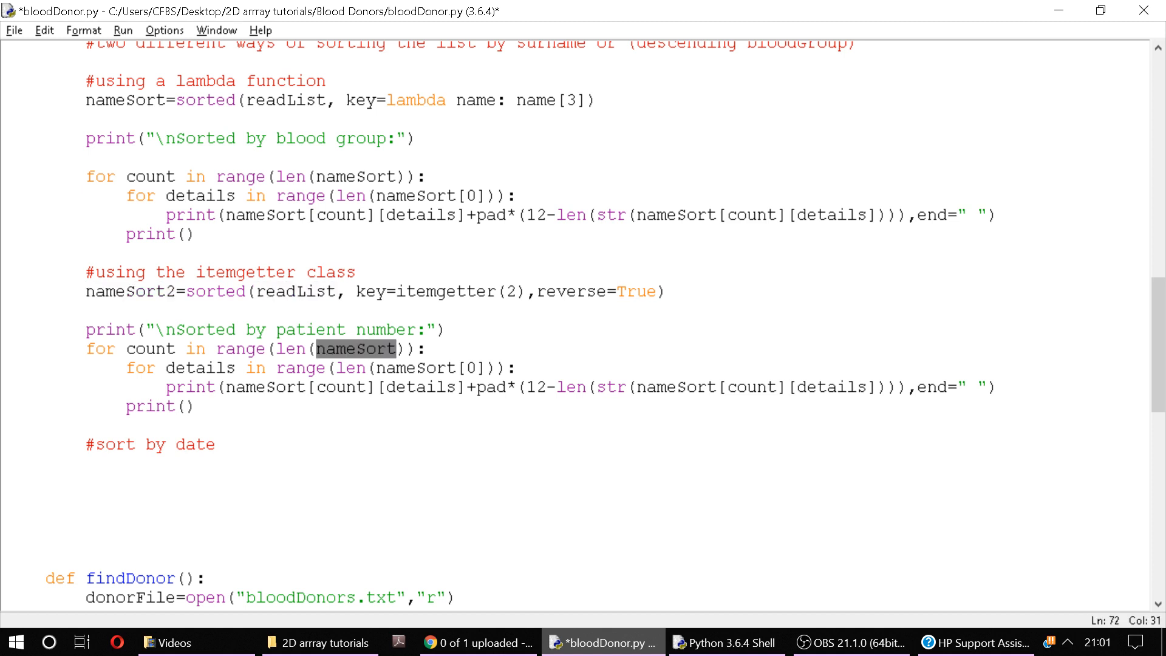
left_click(397, 348)
type("2")
double_click(415, 368)
left_click(457, 369)
type("2")
double_click(265, 387)
left_click(308, 387)
type("2")
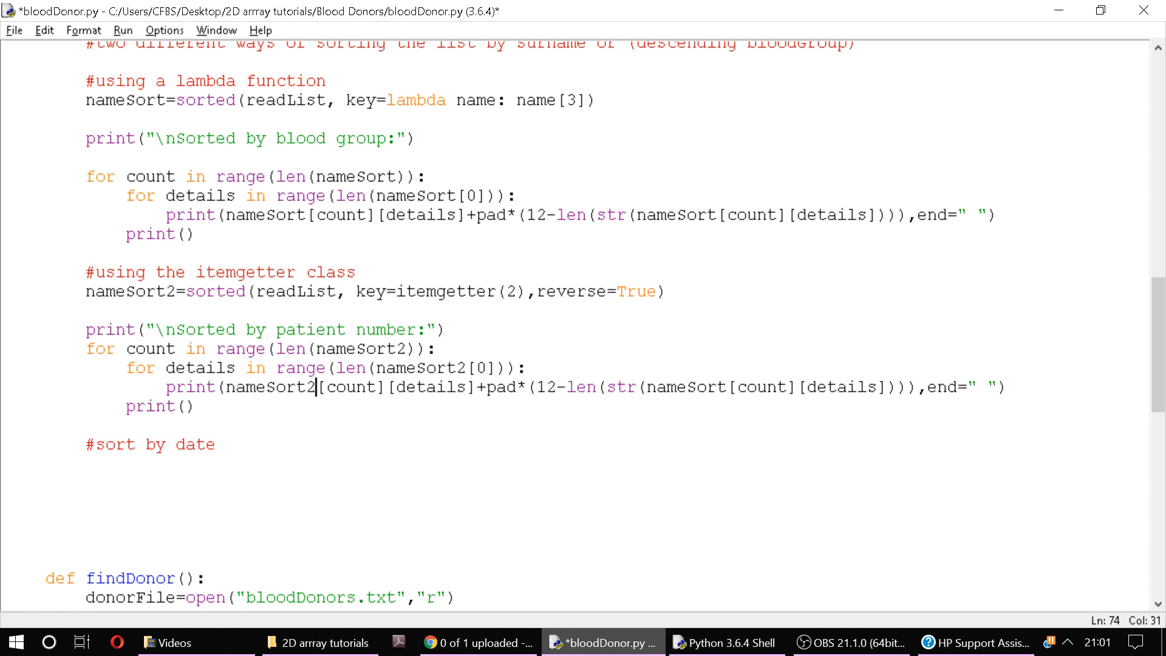
double_click(687, 387)
left_click(727, 387)
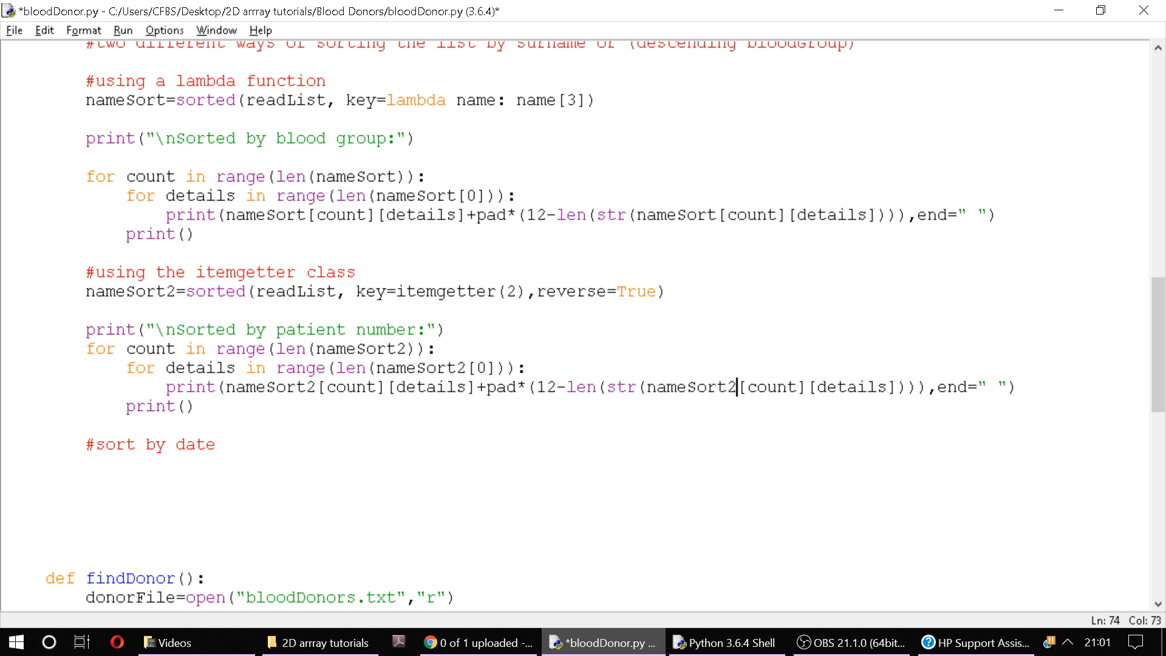
type("2")
Save and run the script, then choose B to list donors by blood group and patient number
key("F5")
key("Return")
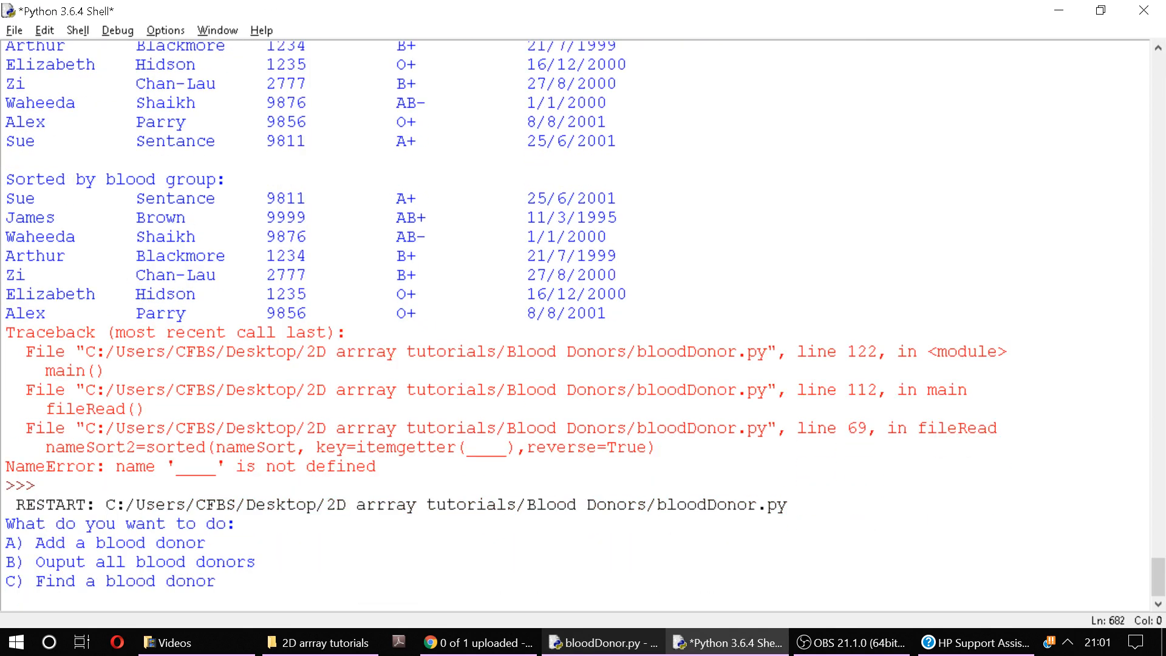
type("B")
key("Return")
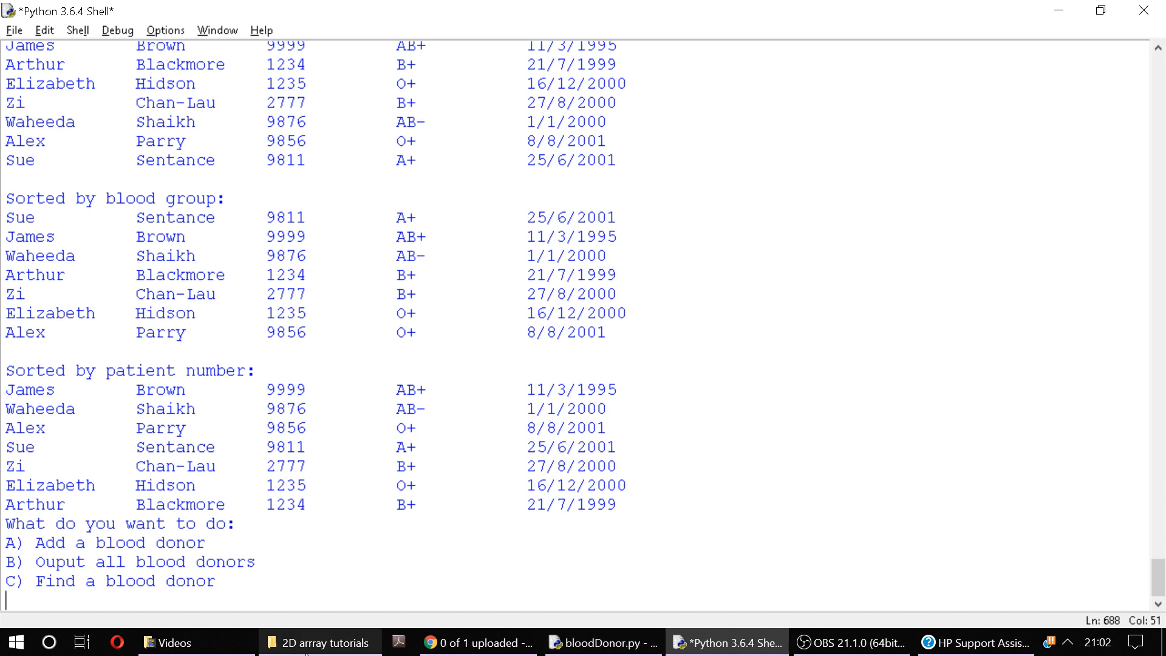
Open the bloodDonors data file from the Blood Donors folder in Notepad
left_click(325, 642)
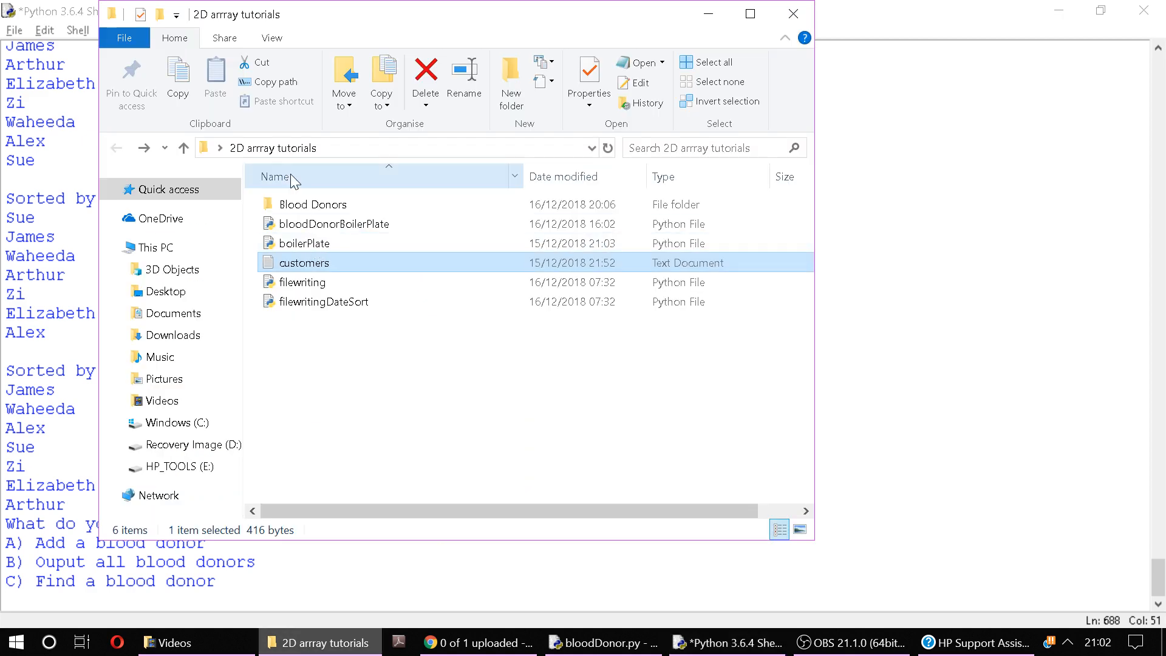
double_click(312, 204)
left_click(312, 243)
double_click(356, 243)
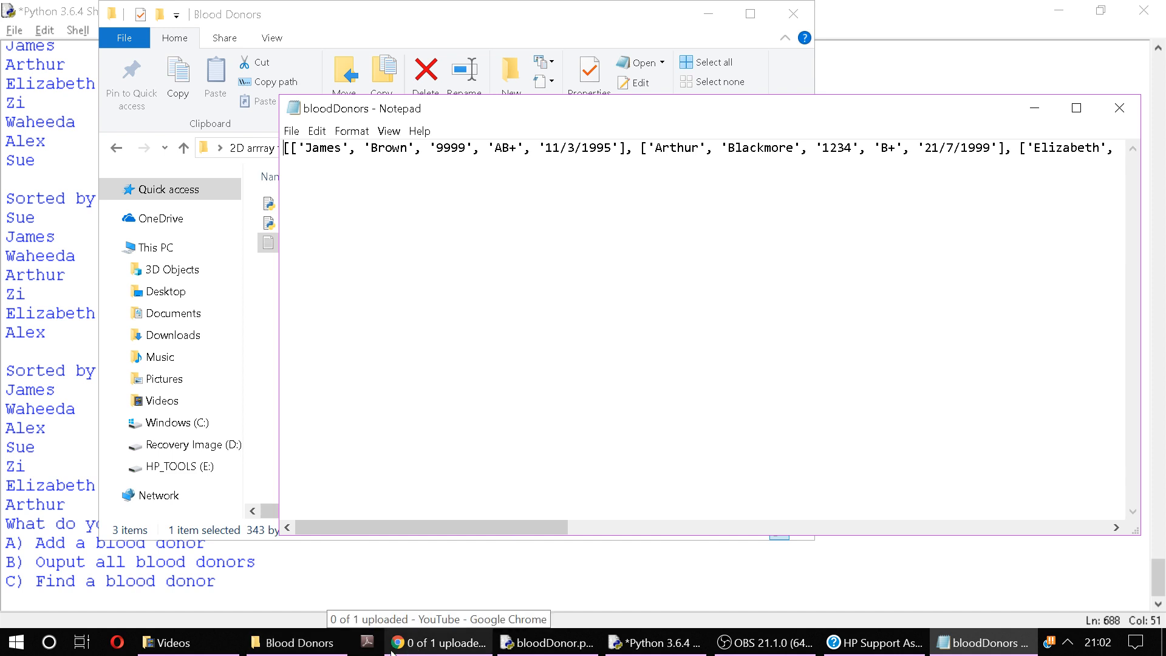
Add the loop header 'for donors in range(len(readList)):' under the sort-by-date comment
left_click(551, 644)
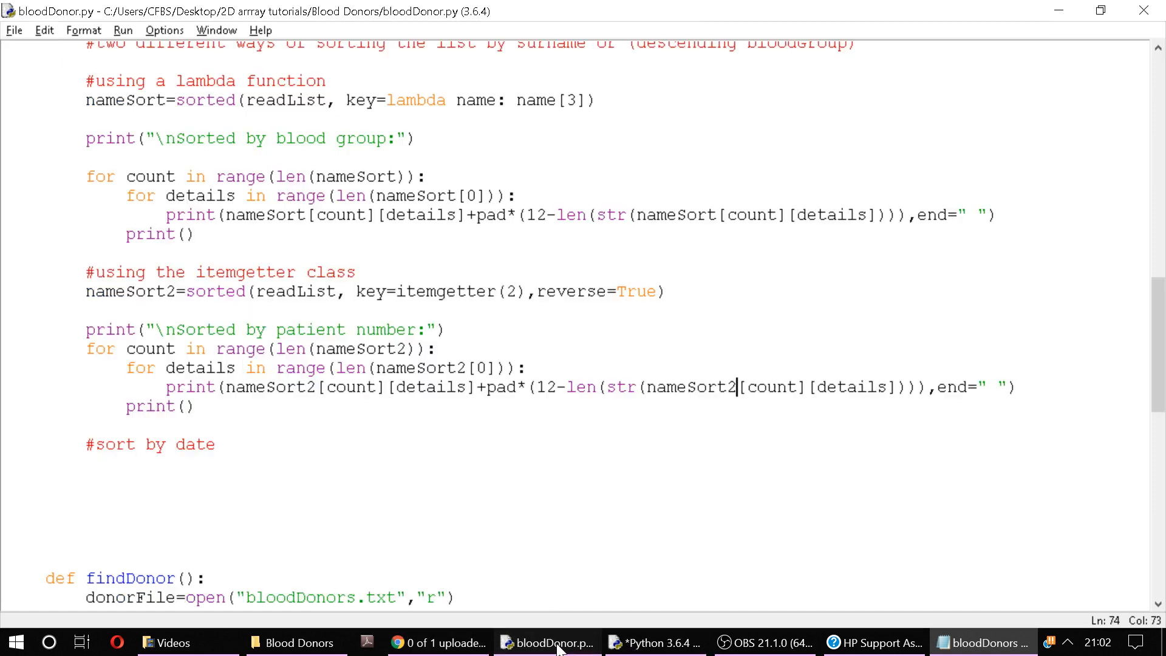
scroll(583, 364, "down", 1)
left_click(364, 481)
type("for")
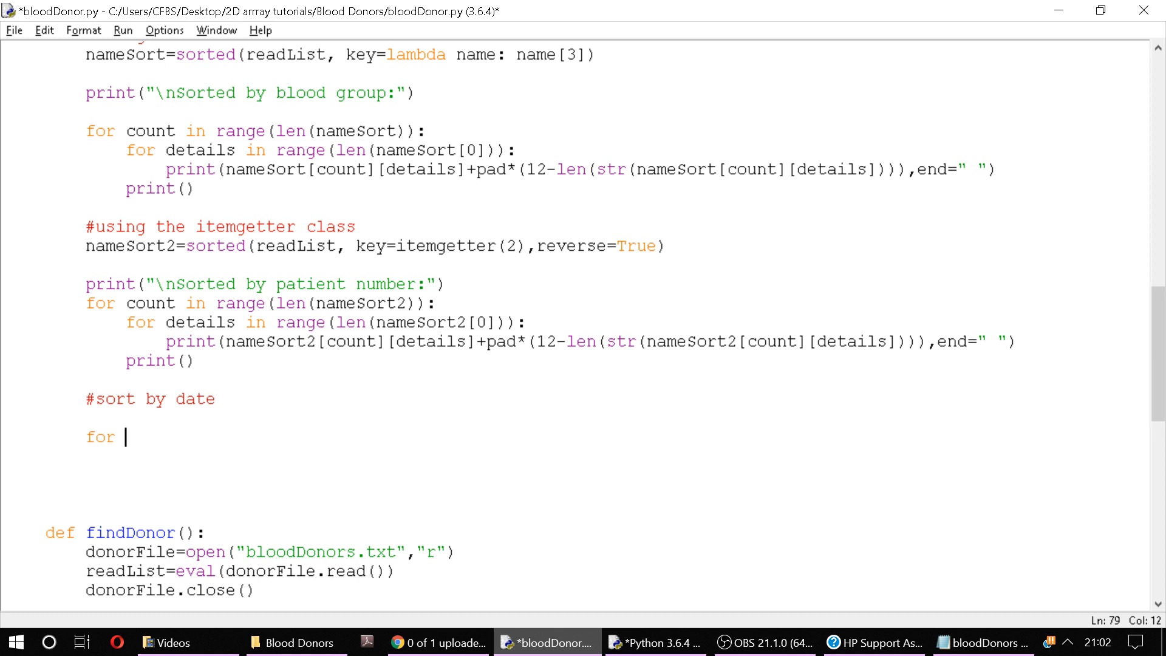
type("donors in range(")
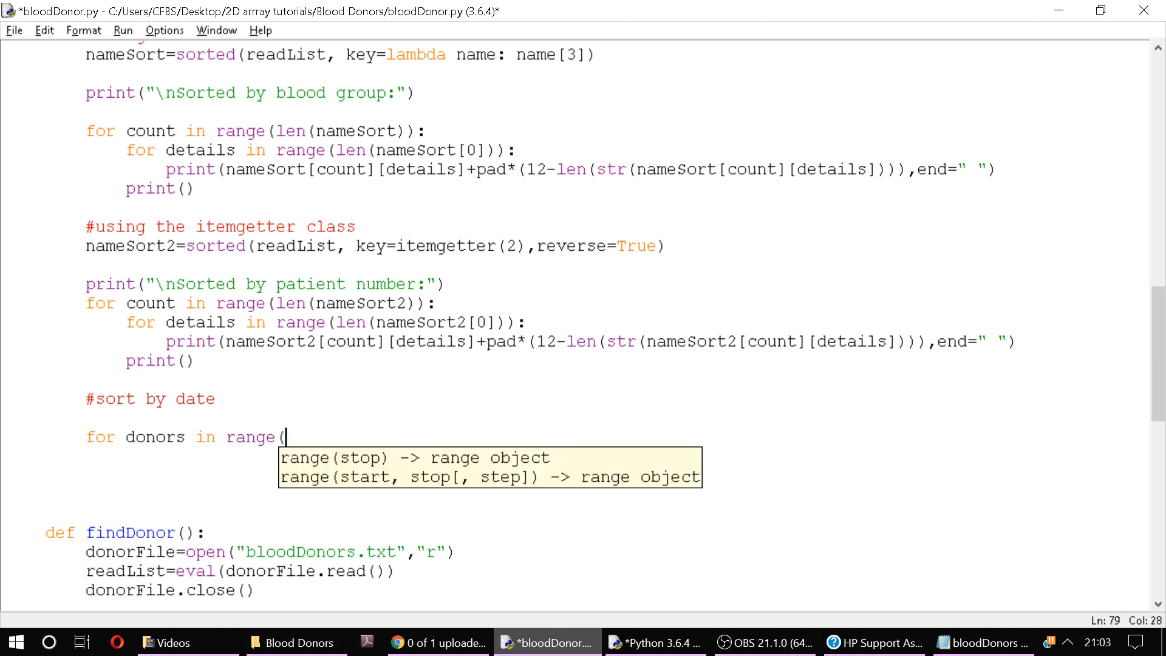
type("len(")
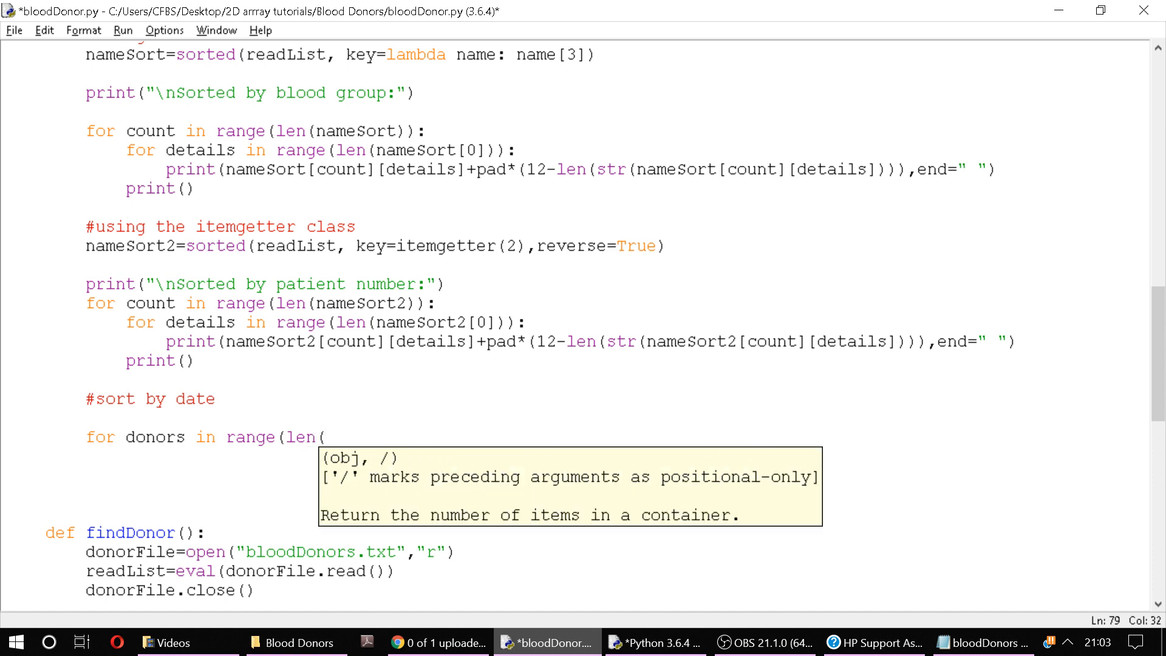
scroll(507, 457, "up", 2)
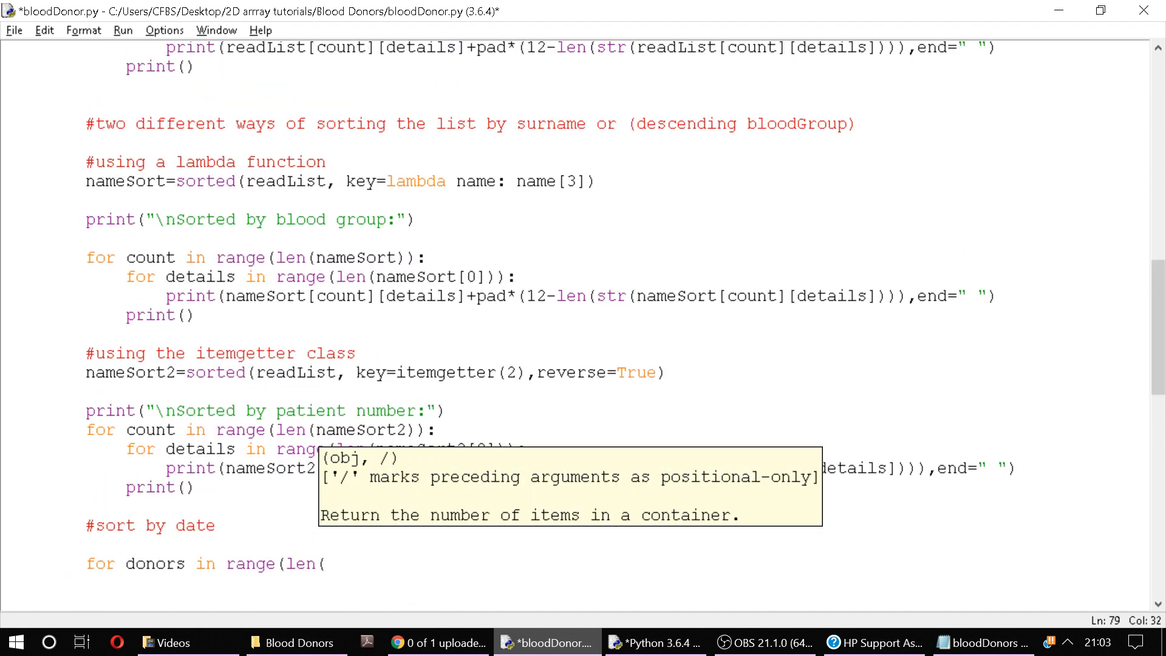
scroll(506, 458, "down", 2)
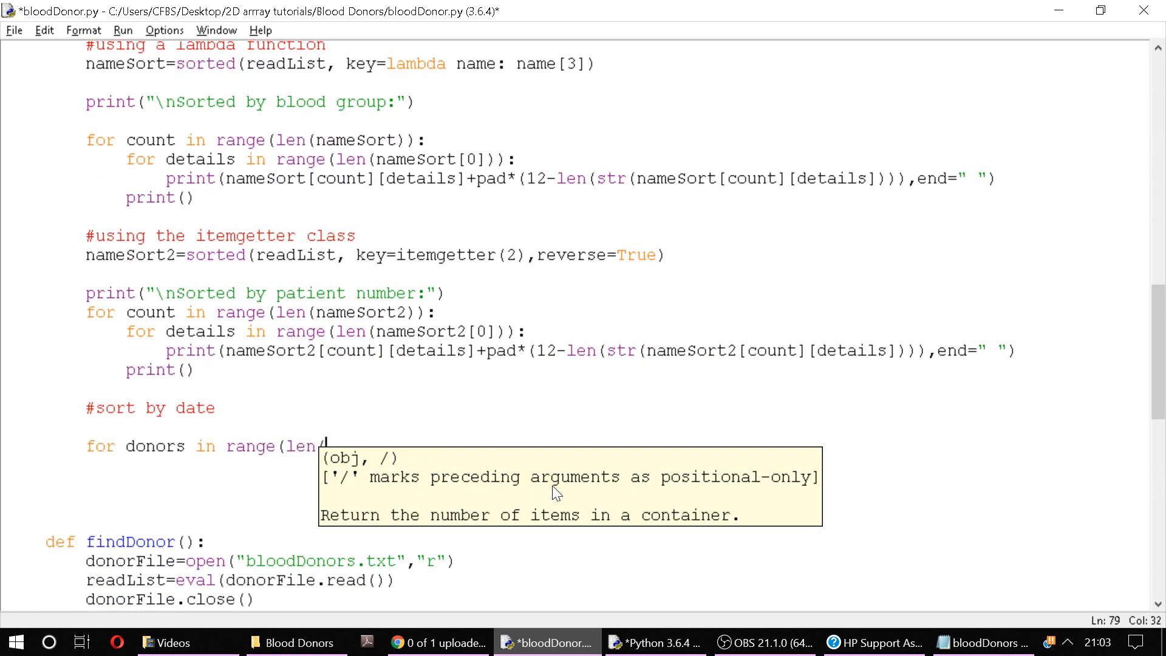
type("readList)):")
key("Return")
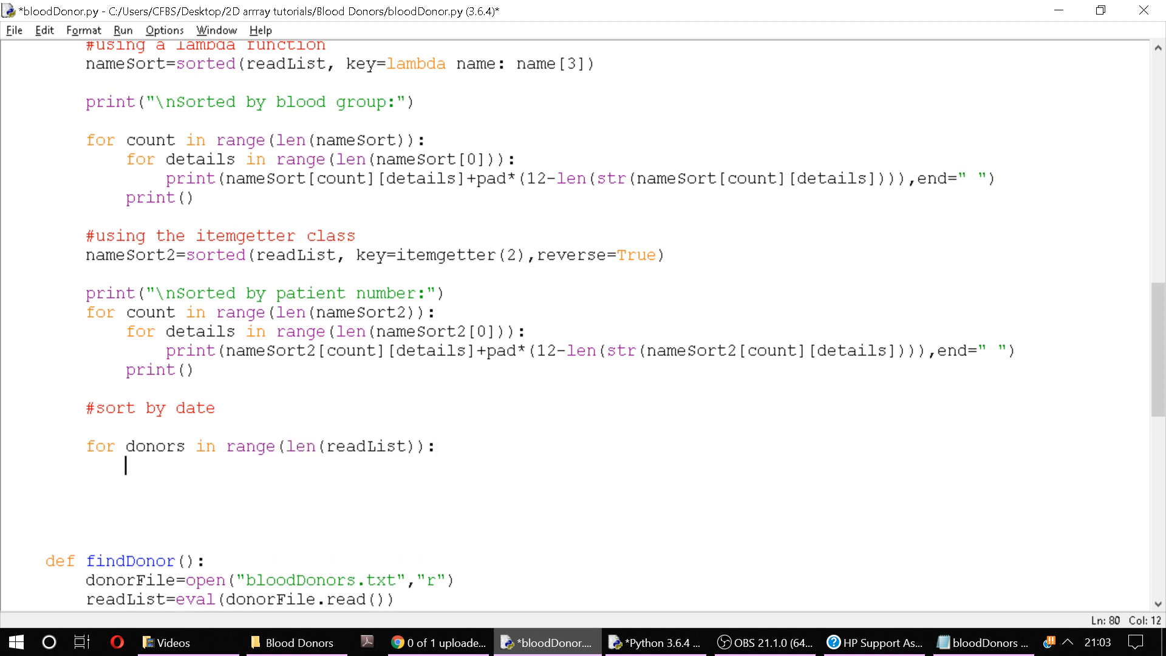
type("c")
Write the loop body reaching the date field readList[donors][4], checking the data file
key("BackSpace")
type("do")
key("BackSpace")
key("BackSpace")
type("readList[conors]")
key("Left")
key("Left")
key("Left")
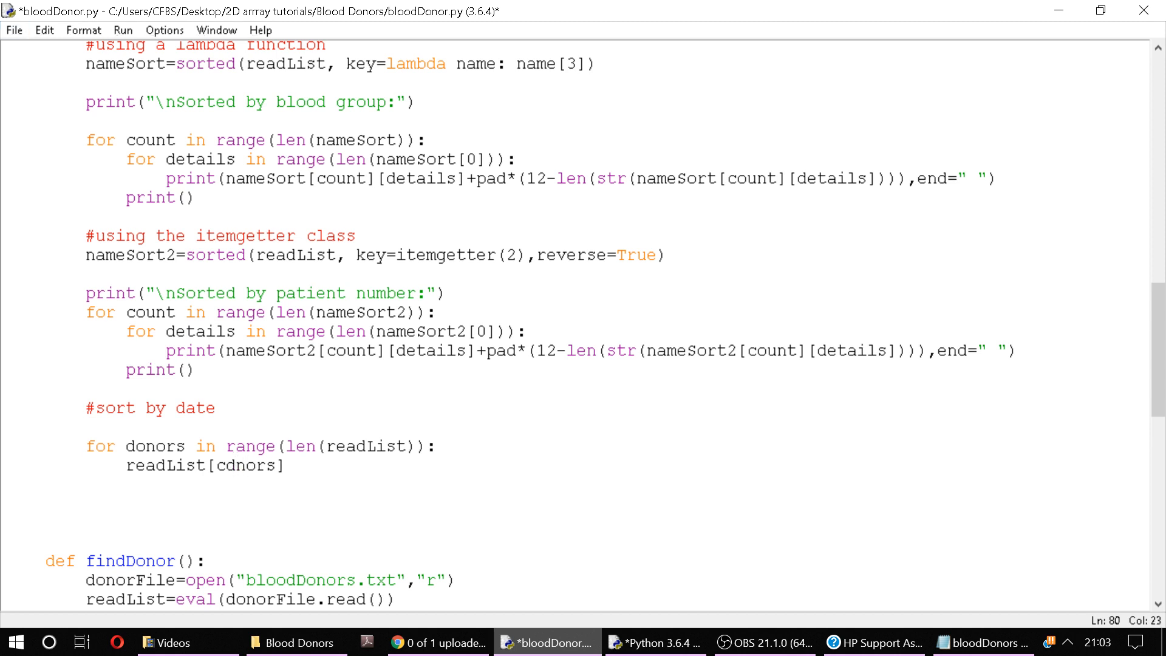
key("Left")
key("BackSpace")
type("o")
key("alt+Tab")
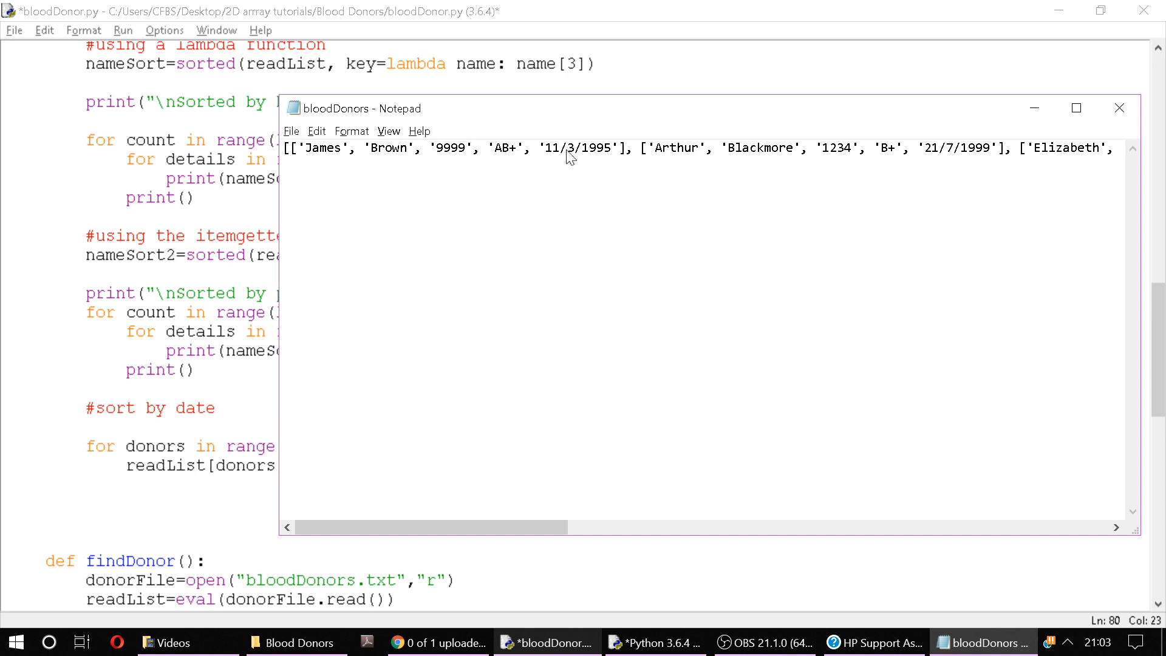
left_click(36, 389)
left_click(284, 466)
type("[4]")
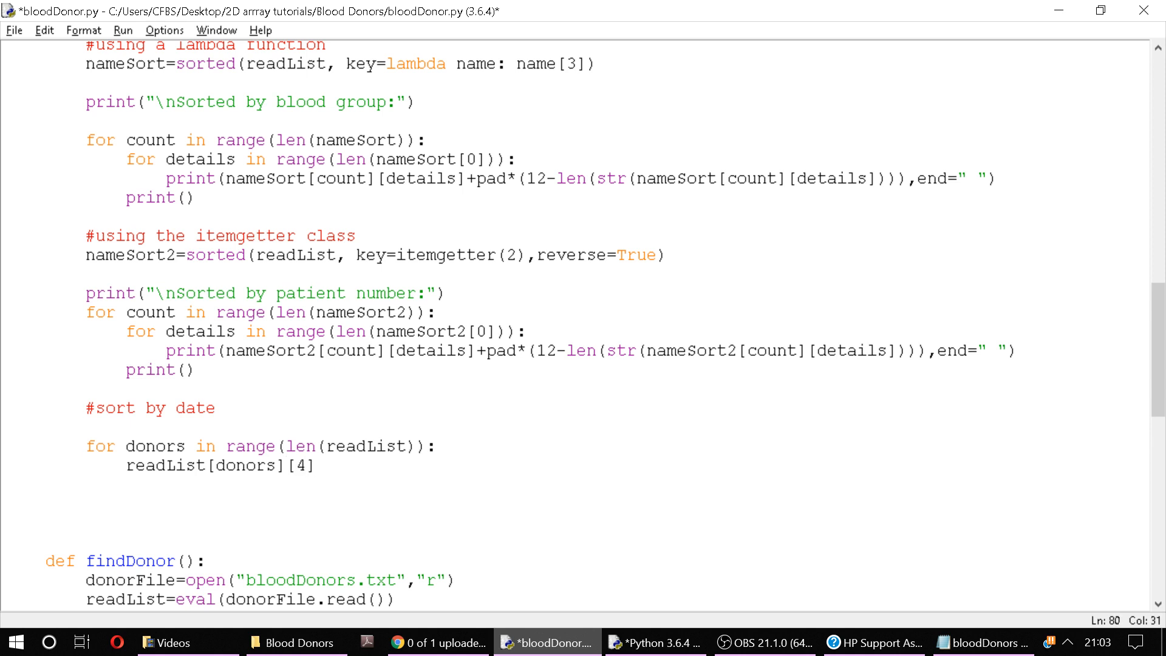
type("=datetime.")
type("str")
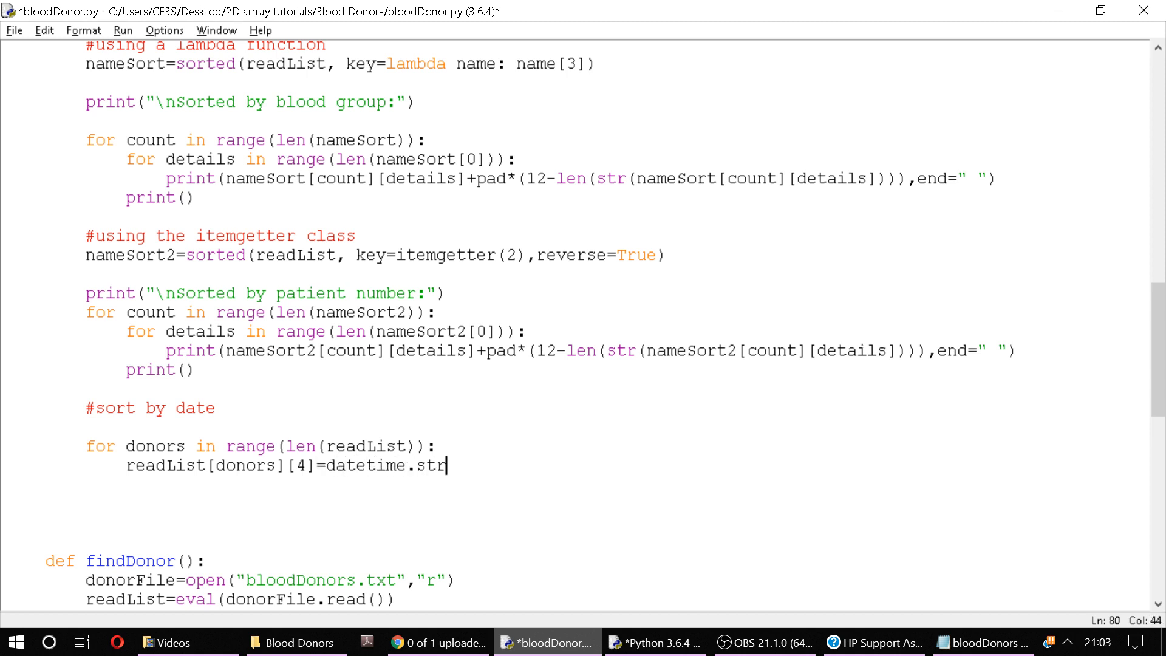
type("ptime")
type("(")
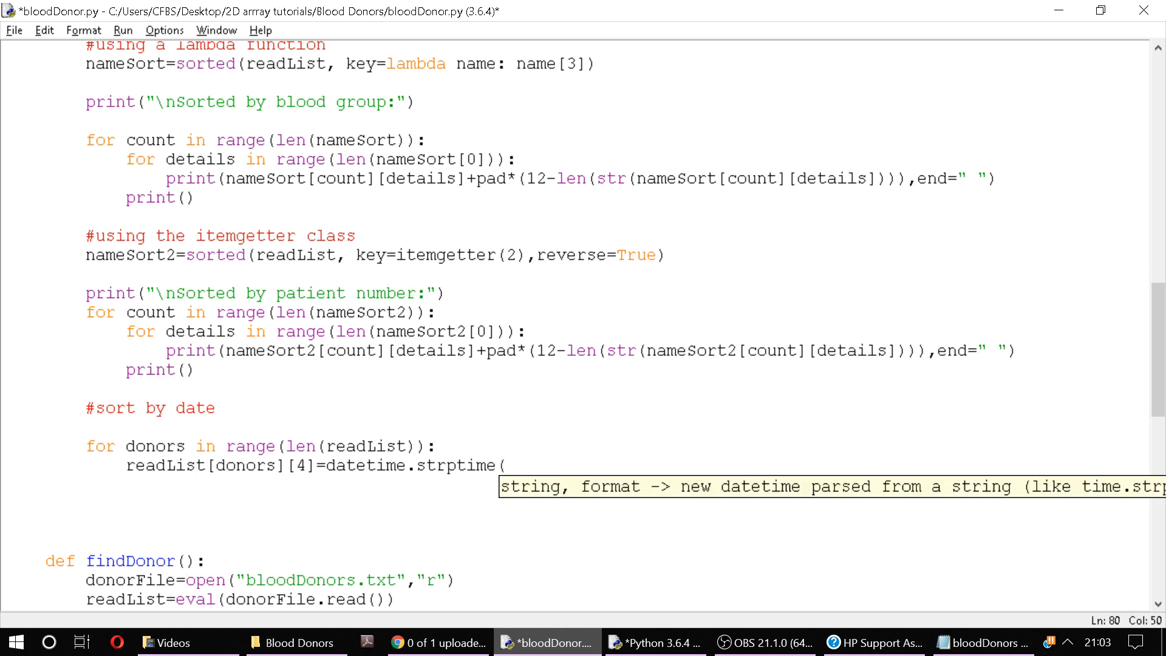
type("cust")
Convert the date field with datetime.strptime(readList[donors][4], "%d/%m/%Y")
key("BackSpace")
key("BackSpace")
key("BackSpace")
key("BackSpace")
type("d")
type("onors")
key("BackSpace")
key("BackSpace")
key("BackSpace")
key("BackSpace")
key("BackSpace")
type("readList")
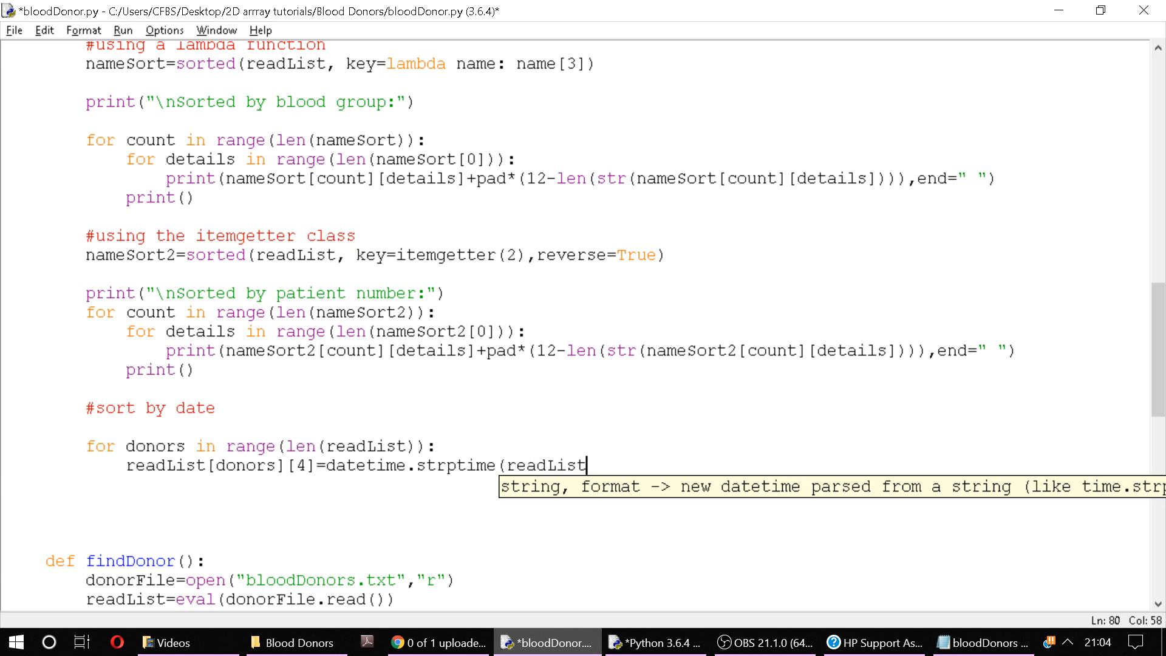
type("[donors]")
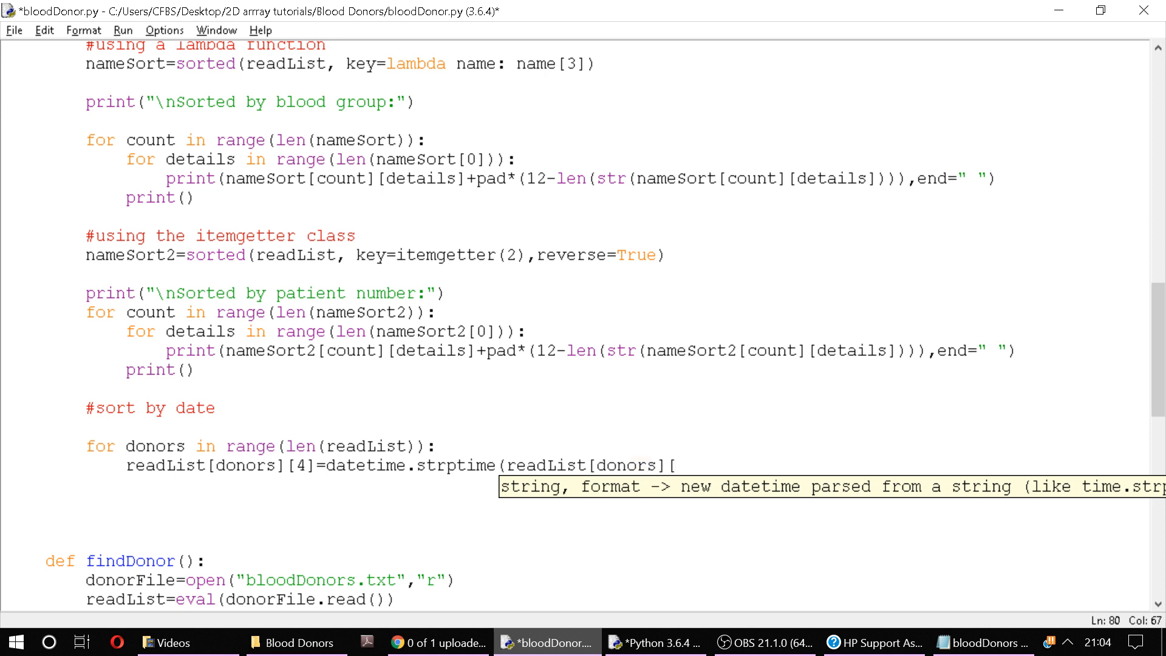
type("[4] ")
type(", \"%d")
type("/")
type("%m%")
key("BackSpace")
type("/%")
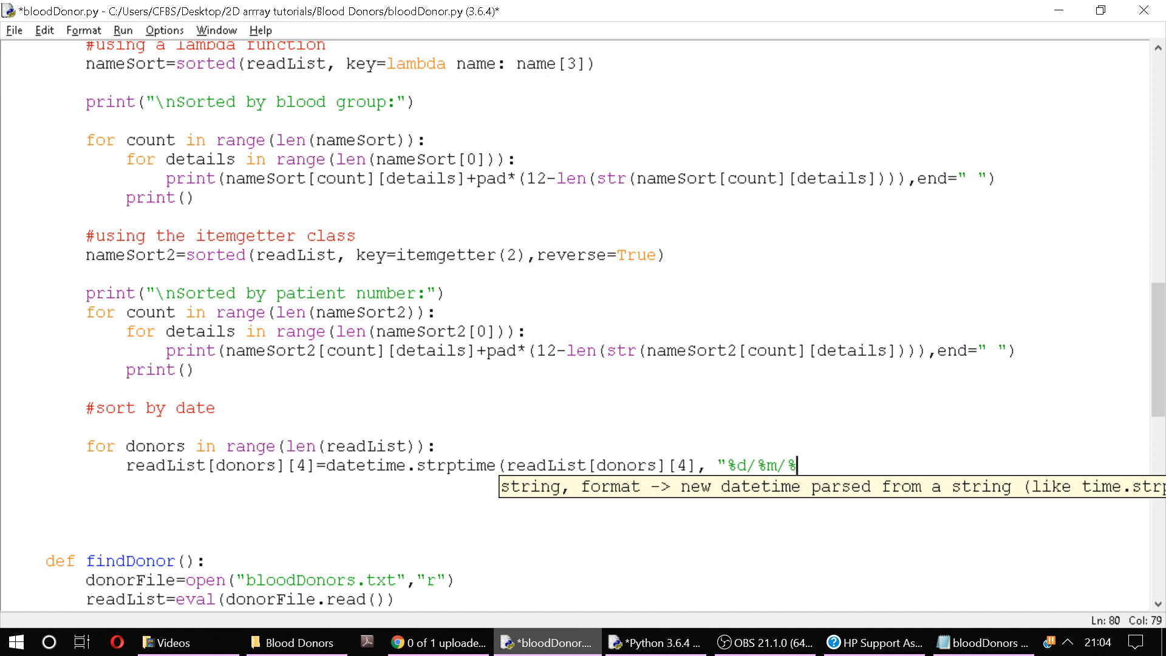
type("Y")
type("\")")
Consult the Stack Overflow answer on strptime date format codes in Chrome, then return to bloodDonor.py
left_click(451, 633)
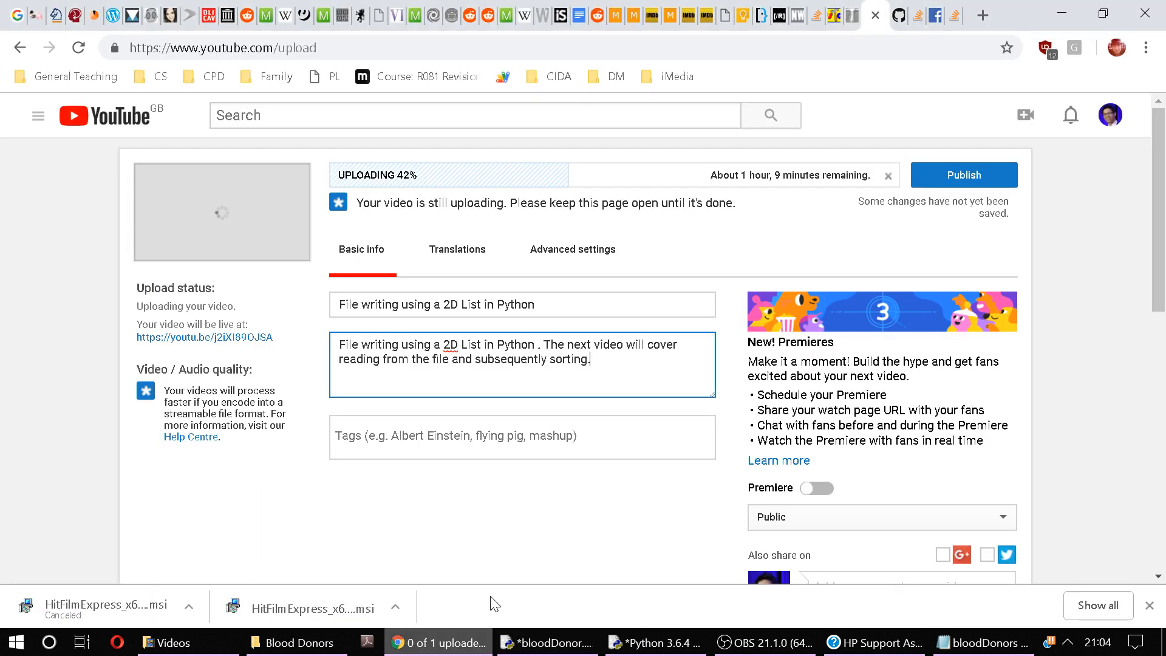
left_click(938, 15)
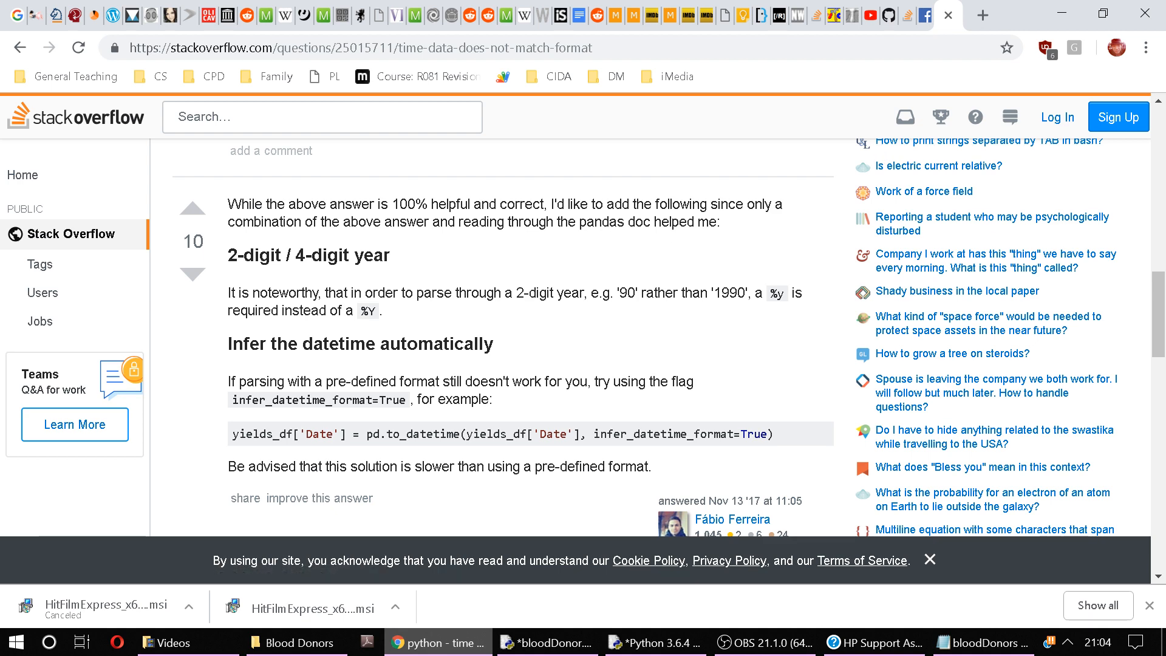
scroll(529, 365, "up", 1)
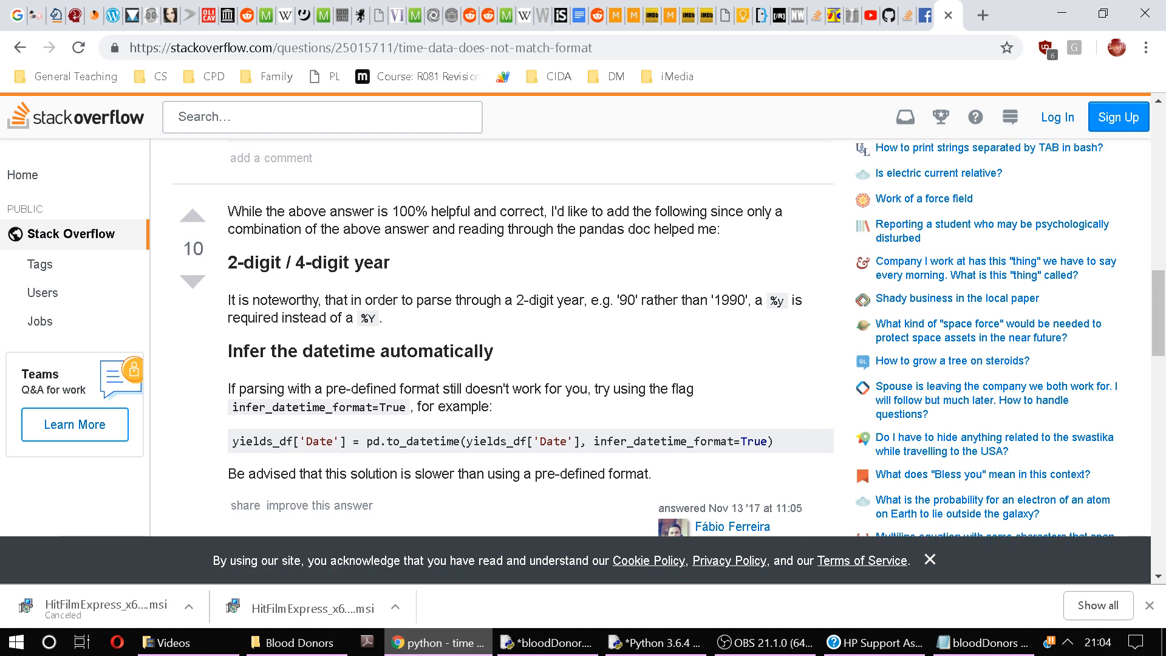
scroll(637, 301, "up", 2)
scroll(637, 301, "up", 5)
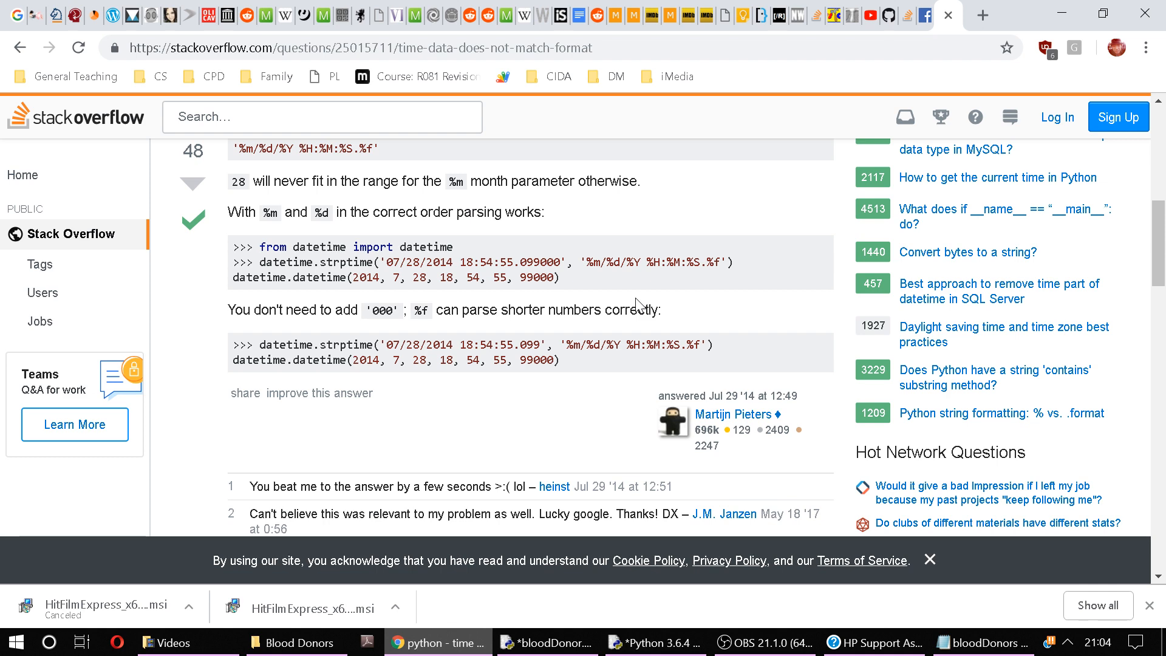
scroll(638, 301, "down", 2)
scroll(638, 301, "down", 2)
scroll(638, 300, "down", 2)
scroll(638, 301, "down", 1)
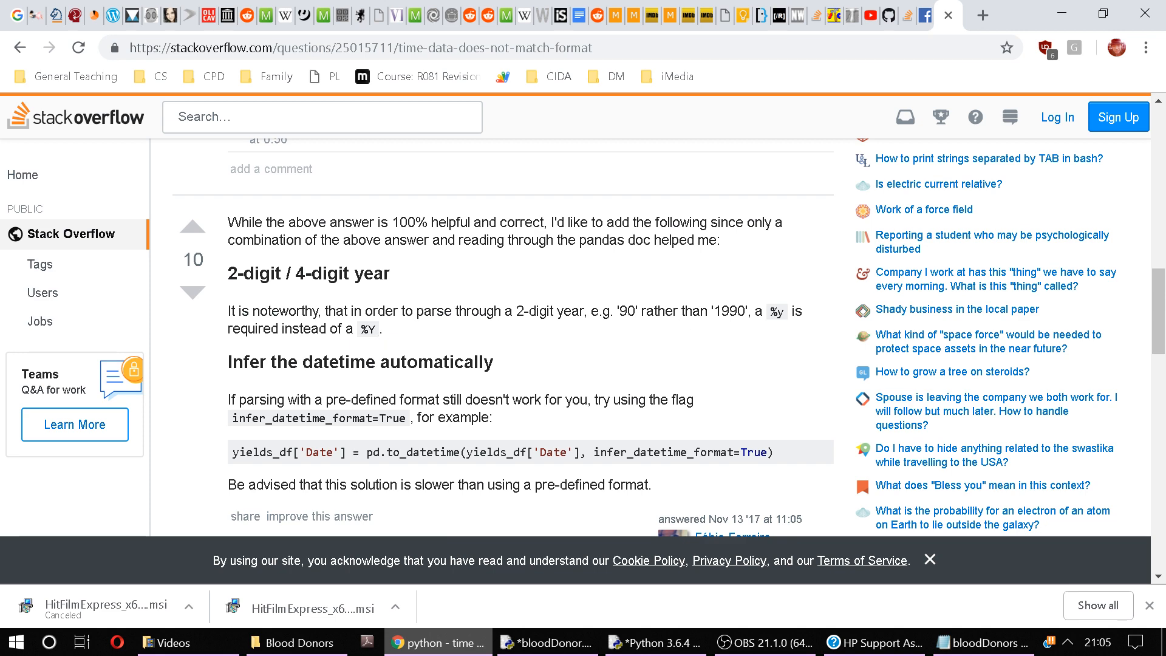
key("alt+Tab")
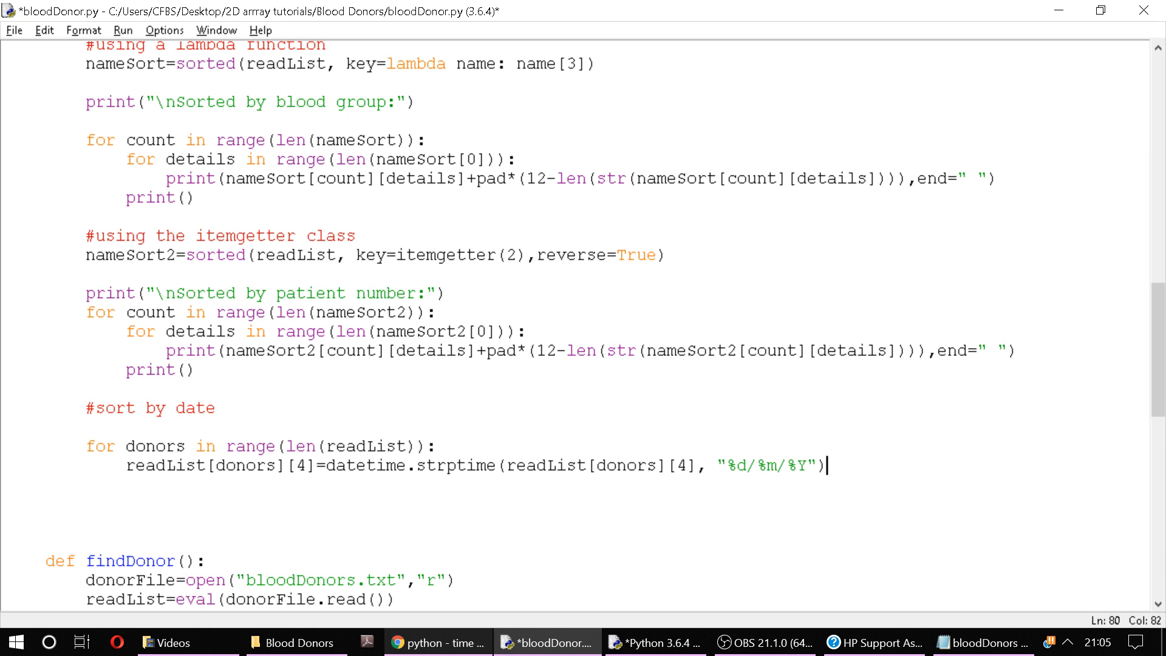
Add dateSort = sorted(readList, key=itemgetter(4)) after the date conversion loop
key("Return")
key("Return")
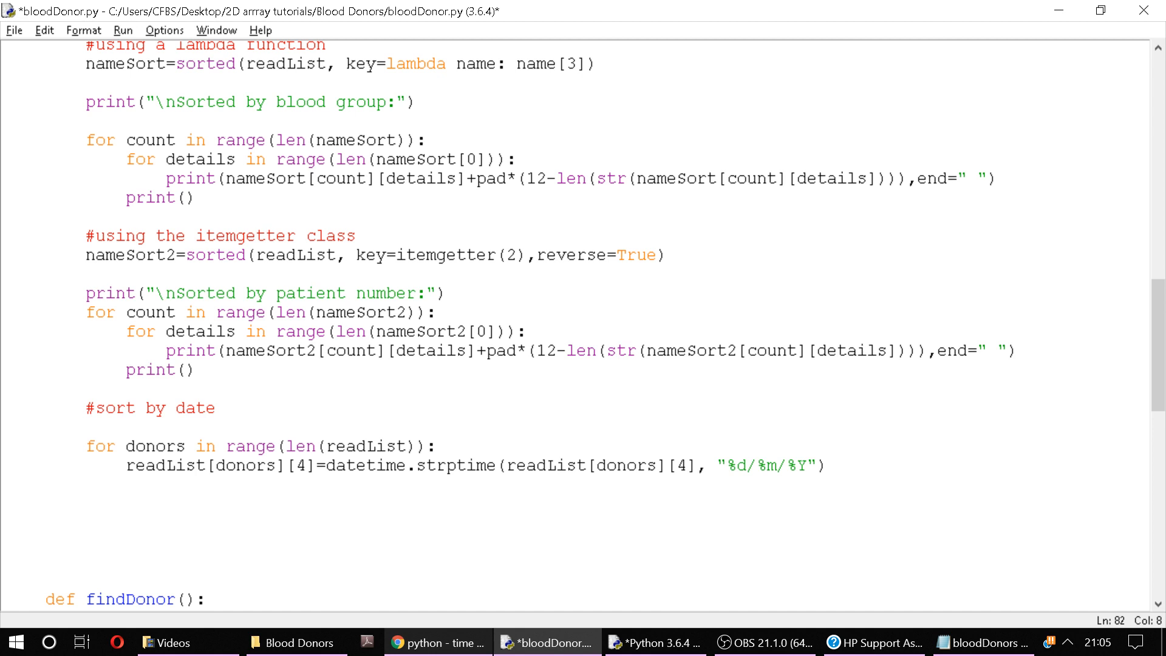
key("BackSpace")
type("nameSort")
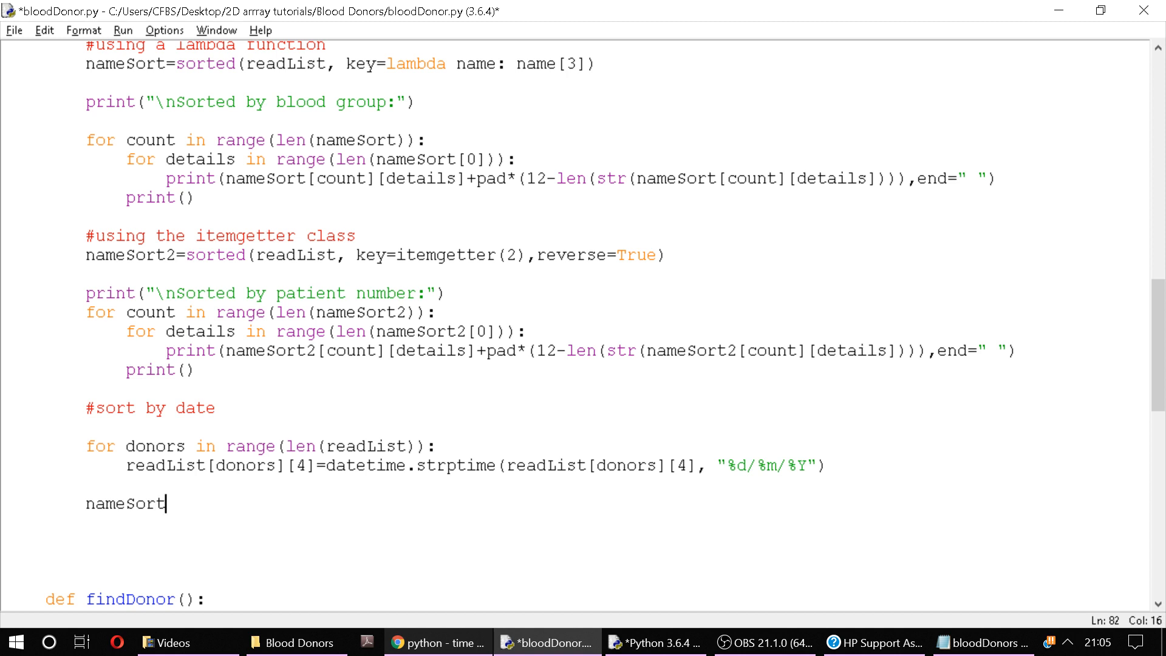
key("BackSpace")
key("BackSpace")
key("BackSpace")
key("BackSpace")
key("BackSpace")
key("BackSpace")
key("BackSpace")
type("dateSort=")
type("sorted(")
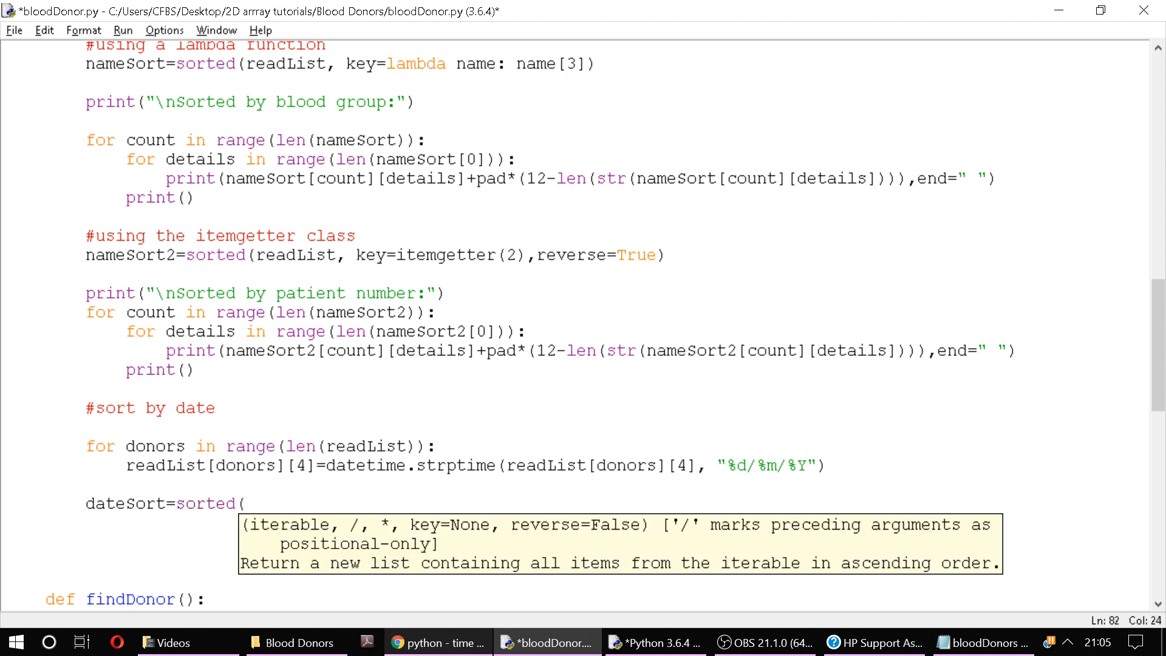
type("readList, key=itemgetter(")
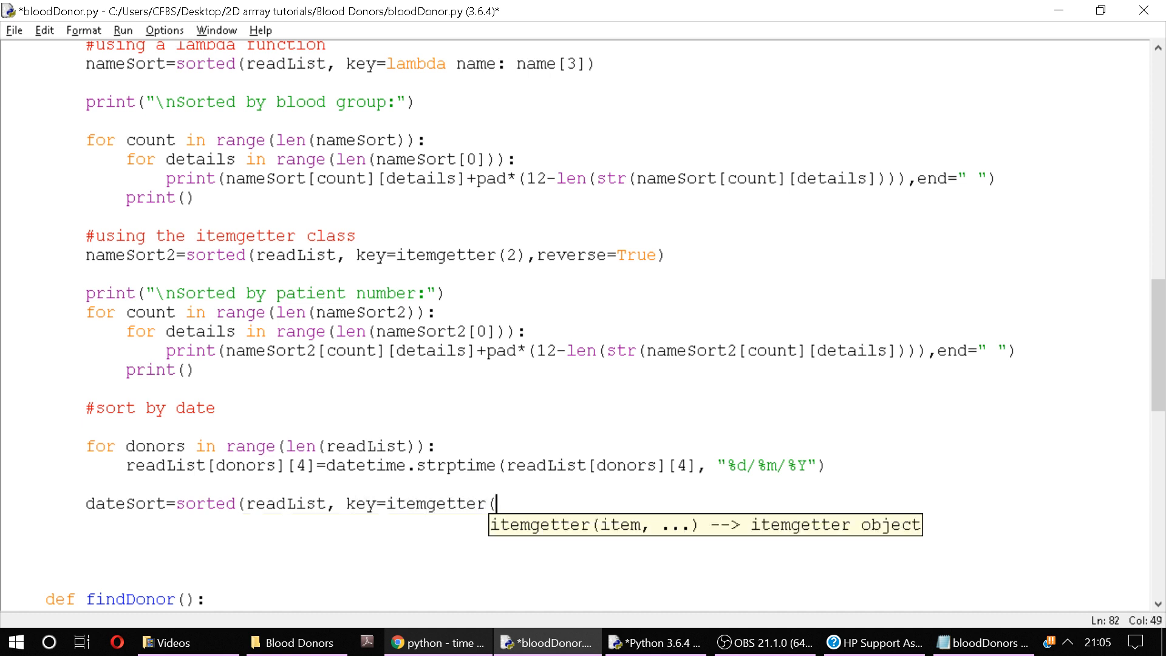
type("4), r")
key("BackSpace")
key("BackSpace")
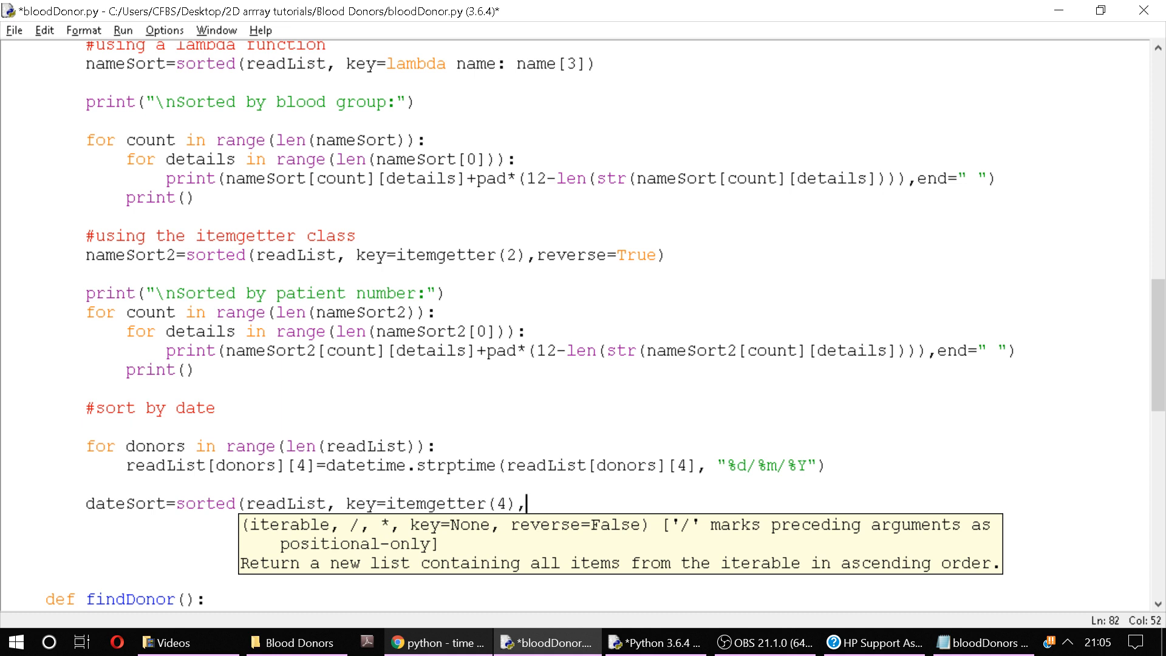
type(")")
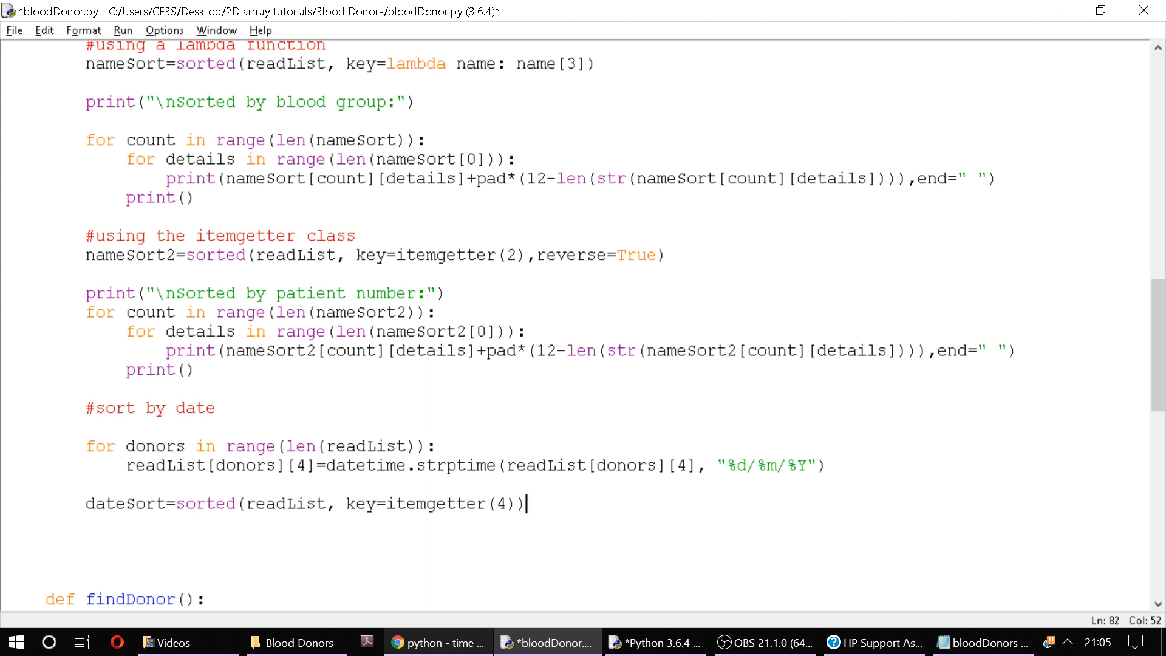
key("Return")
key("Return")
Duplicate the patient-number printing block below dateSort with a 'Sorted by date:' heading
left_click_drag(196, 370, 86, 293)
key("ctrl+c")
left_click(86, 541)
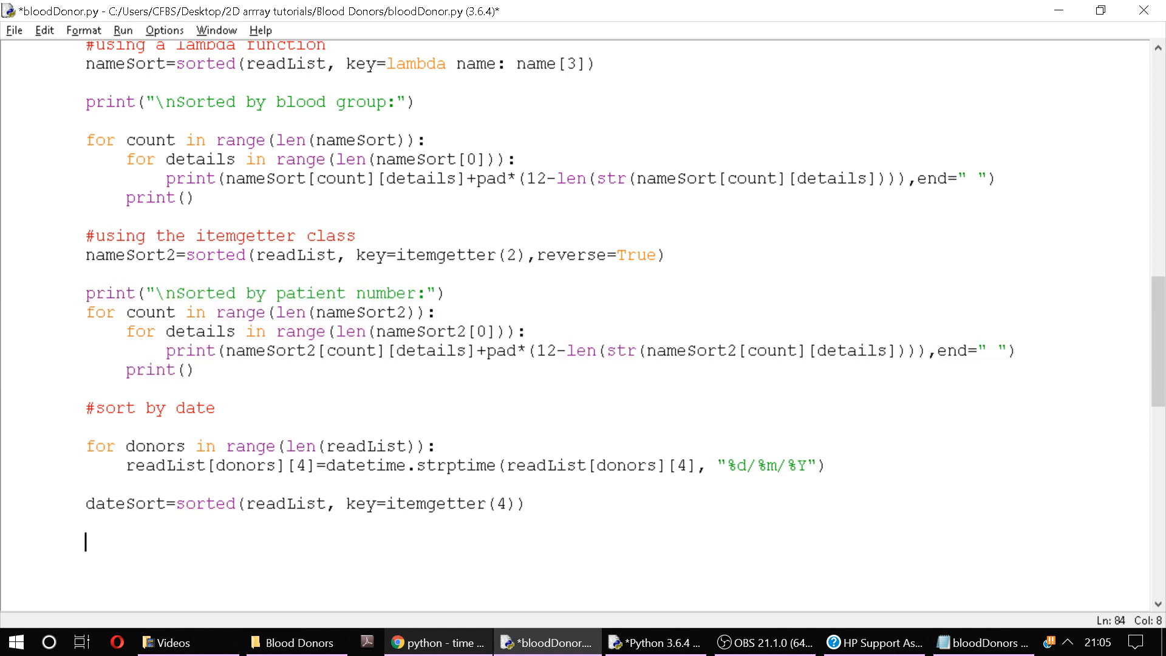
key("ctrl+v")
scroll(583, 328, "down", 1)
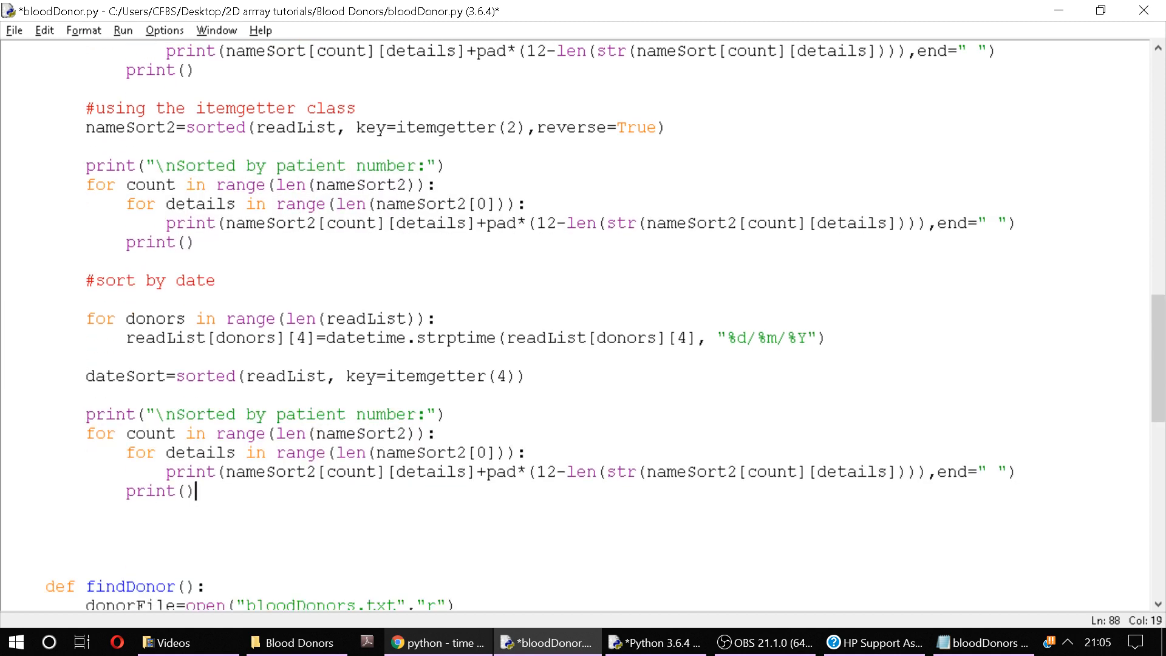
left_click_drag(417, 524, 286, 524)
left_click_drag(286, 414, 276, 414)
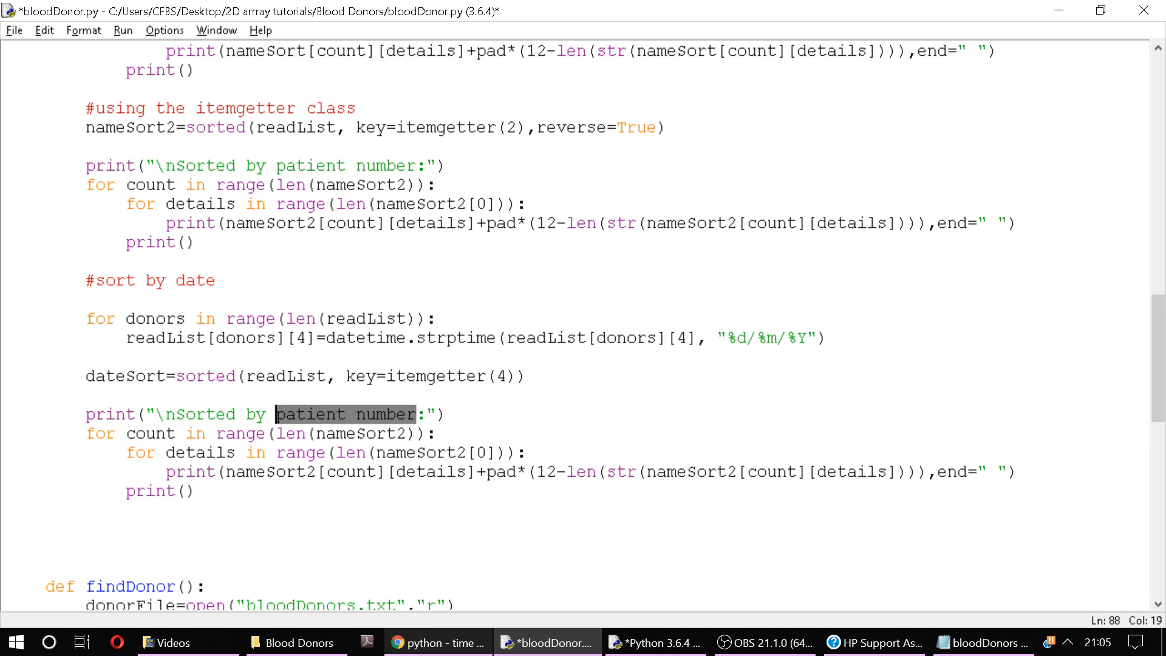
type("dd")
key("BackSpace")
type("ate")
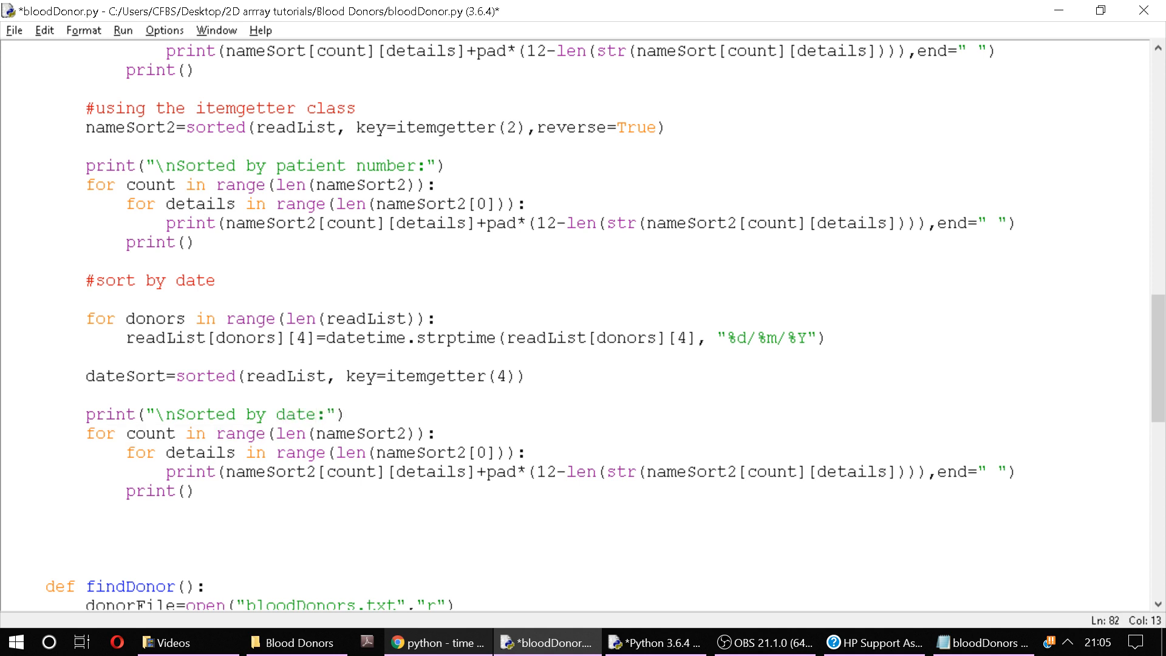
Replace nameSort2 with dateSort in both loops and remove the inner length expression
double_click(125, 376)
double_click(360, 433)
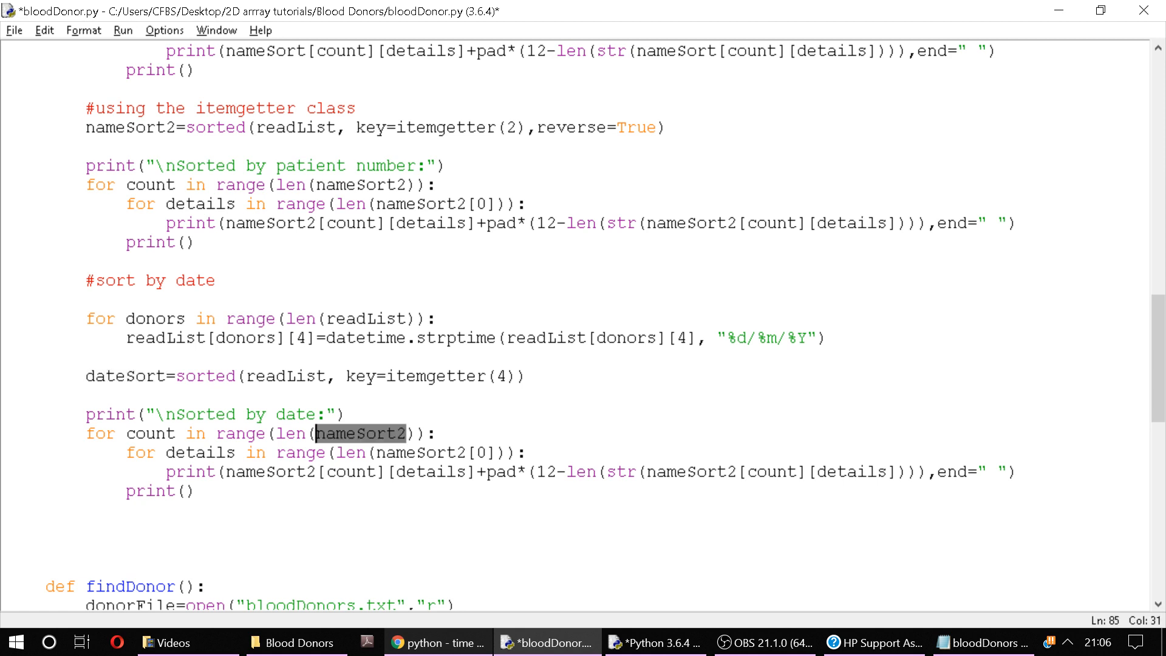
key("ctrl+v")
double_click(419, 453)
key("ctrl+v")
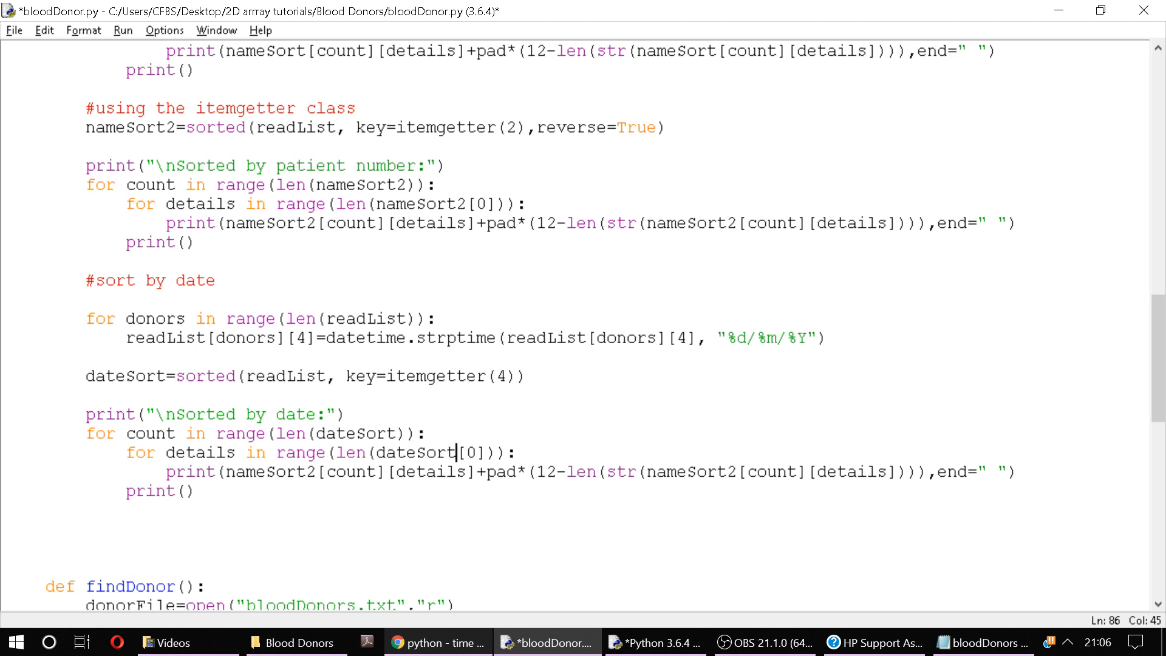
left_click_drag(477, 453, 336, 453)
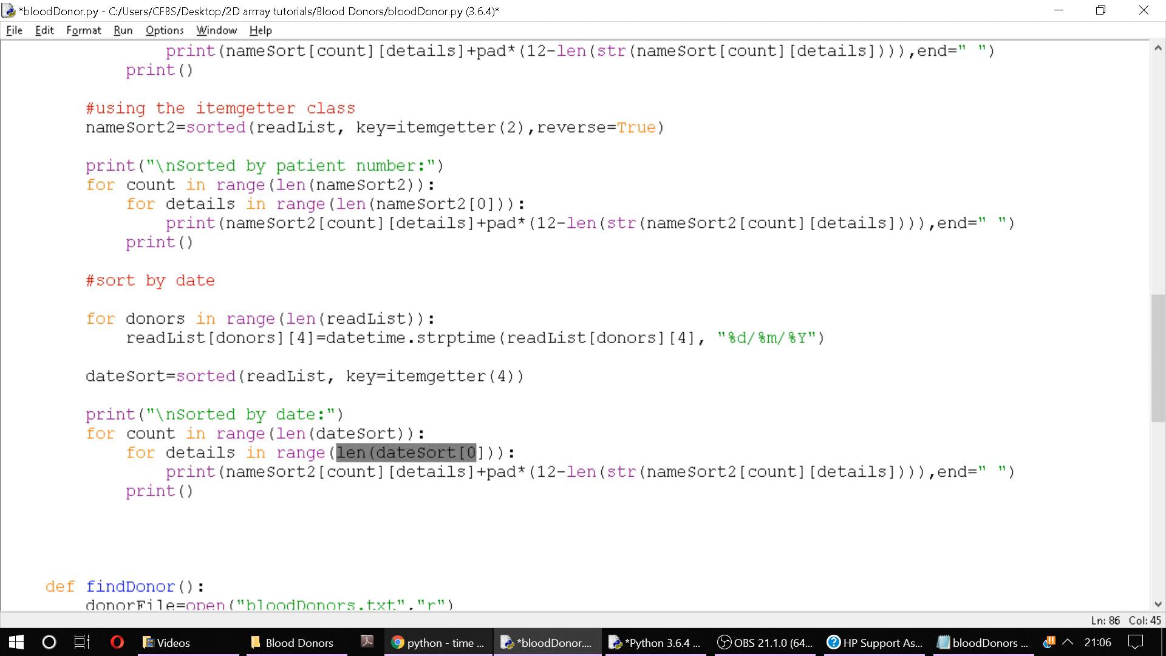
key("Delete")
key("Delete")
type("4")
mouse_move(652, 642)
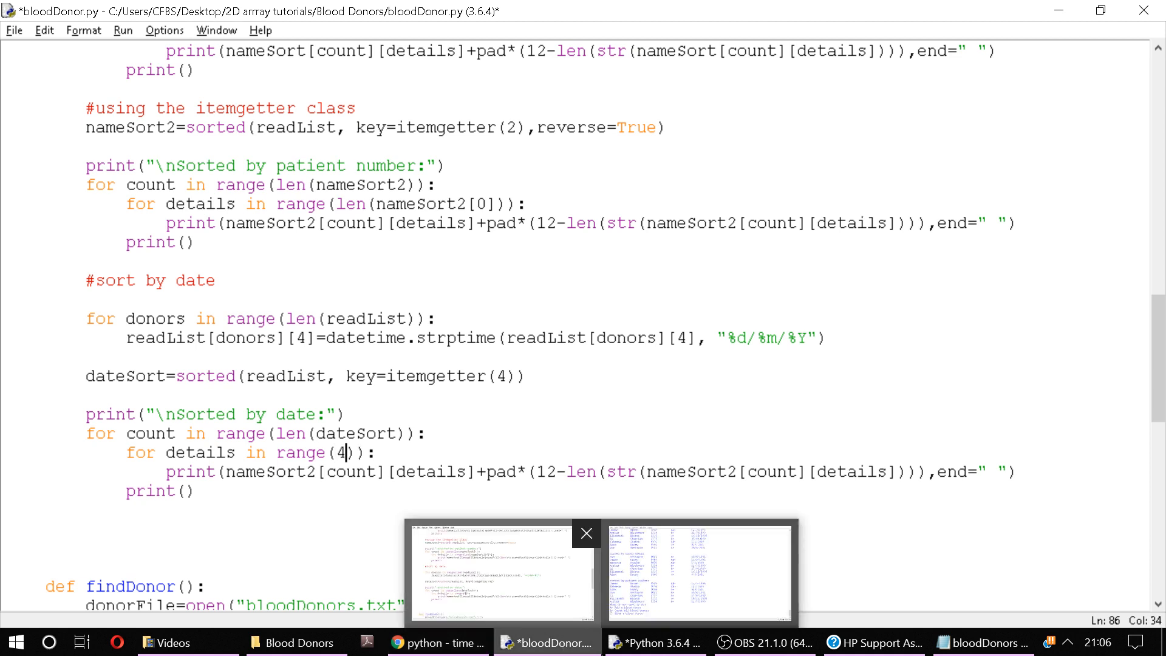
Set the inner loop to range(5), use dateSort in the print row, and run the program
left_click(637, 642)
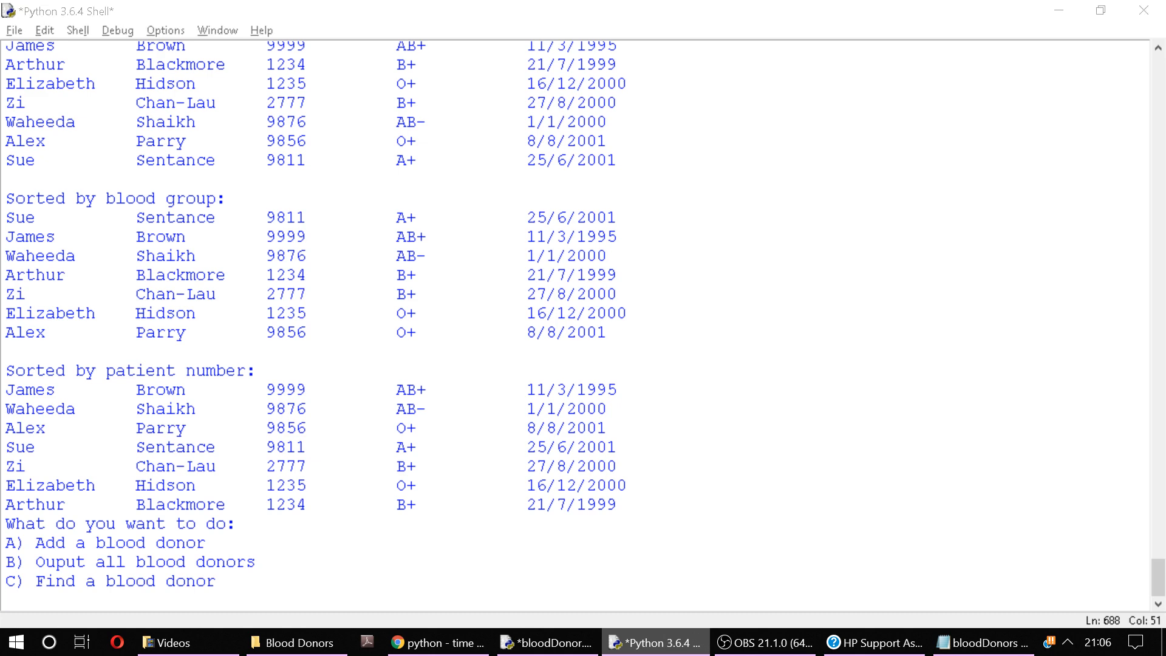
left_click(546, 642)
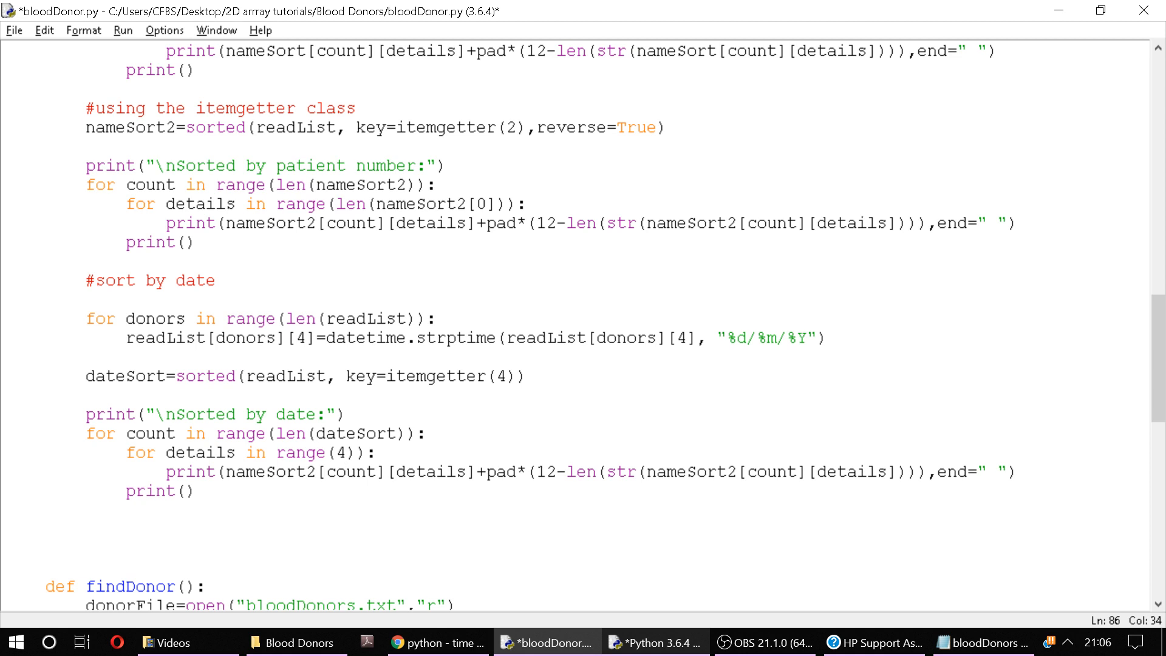
key("BackSpace")
type("5")
double_click(268, 470)
type("dateSort")
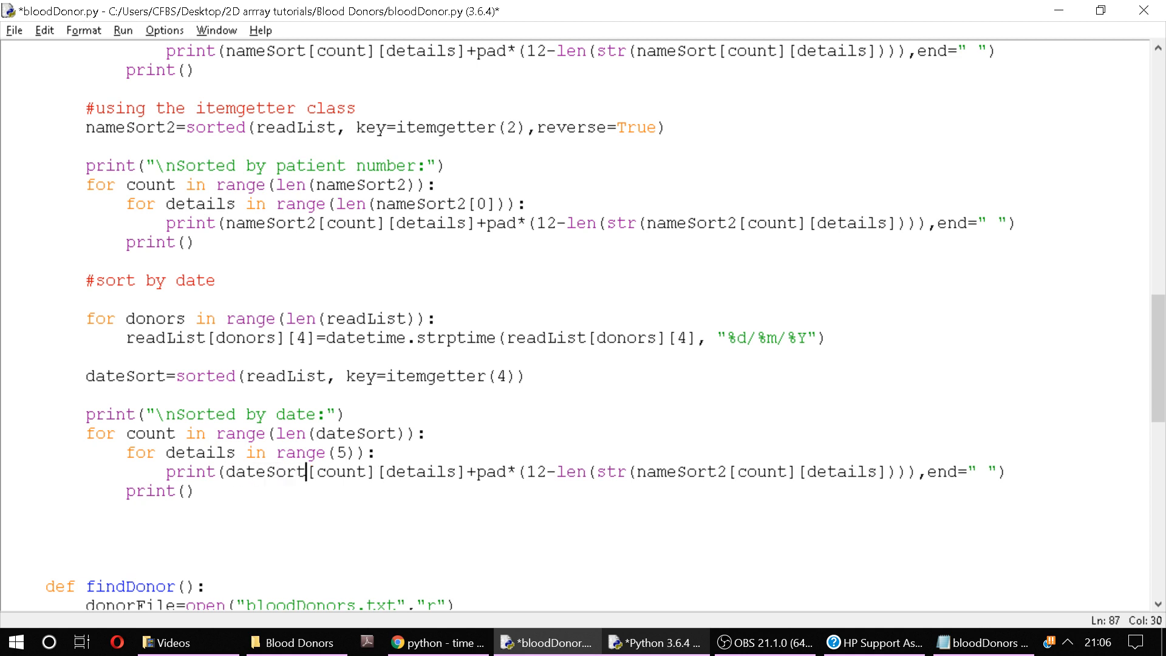
double_click(679, 470)
type("dateSort")
key("F5")
Fix the missing ')' in range(5), rerun and choose option B, hitting a datetime-plus-str TypeError
key("Return")
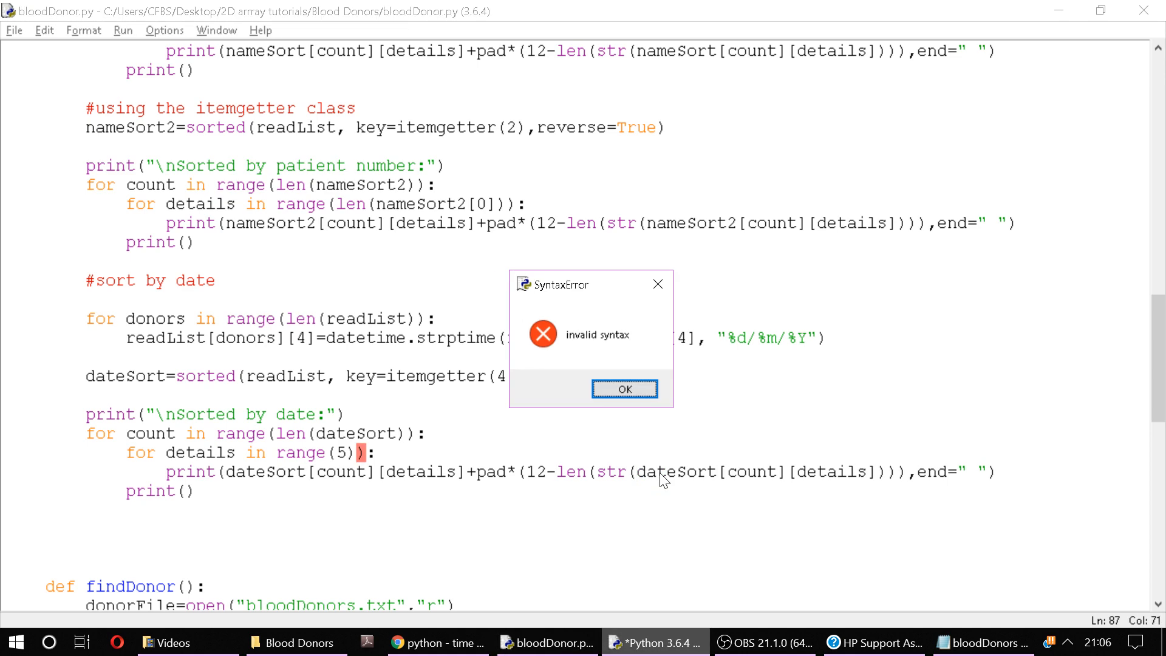
key("Return")
type(")")
key("F5")
key("Return")
type("B")
key("Return")
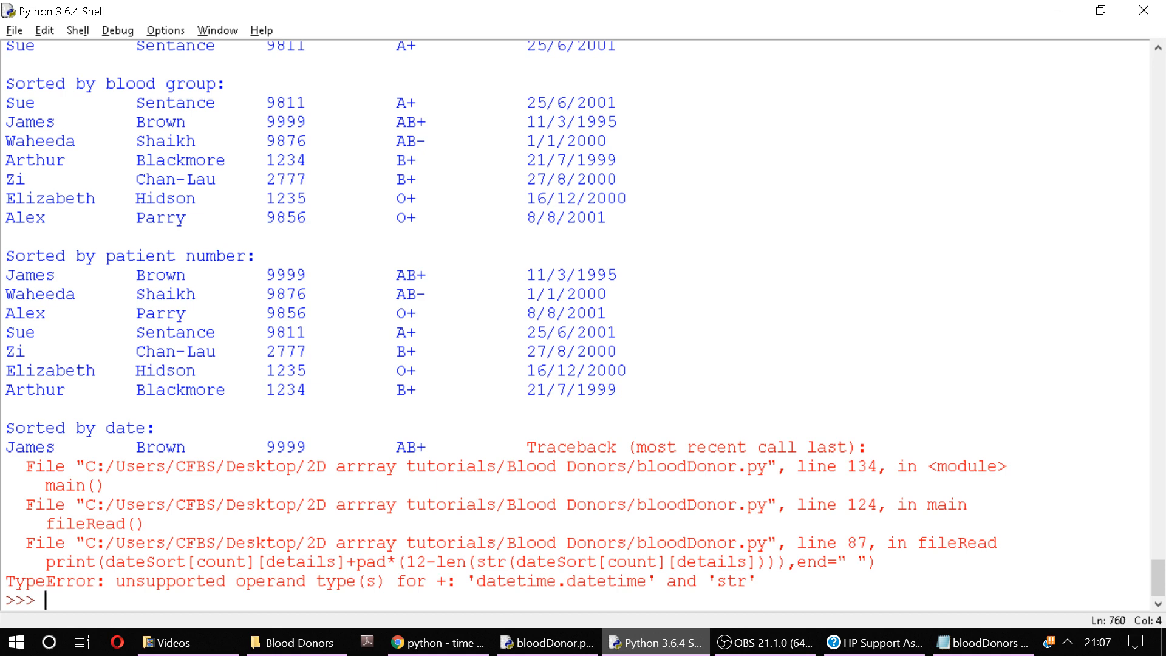
left_click(549, 642)
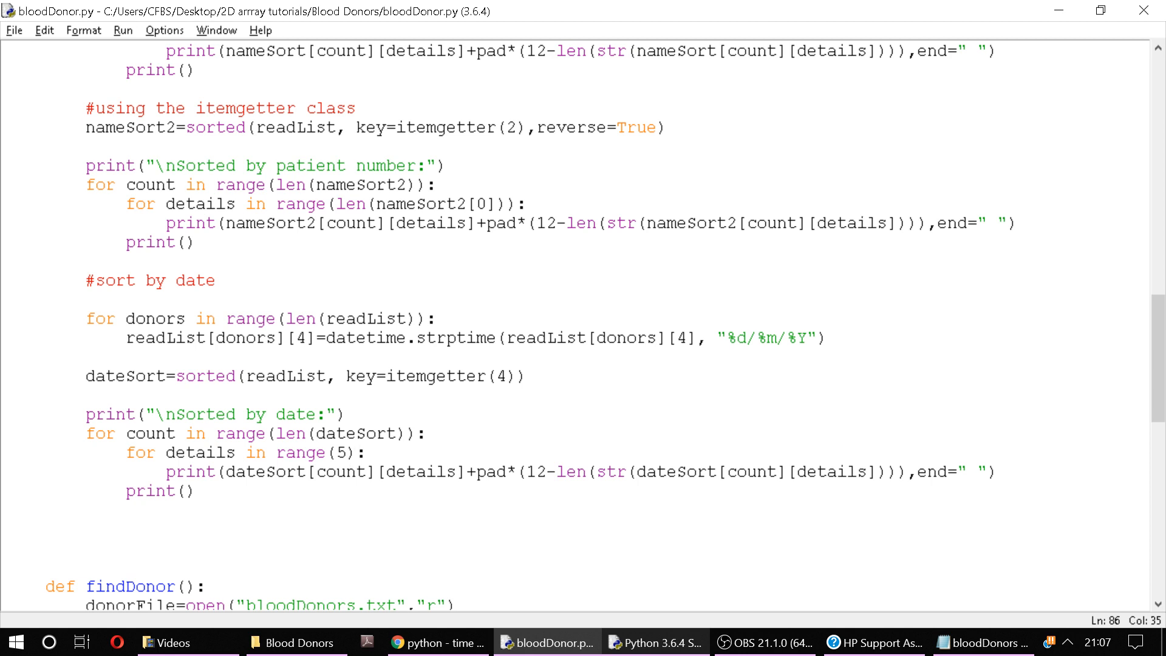
Copy the strptime date-conversion loop onto new lines below dateSort
left_click(547, 375)
key("Return")
key("Return")
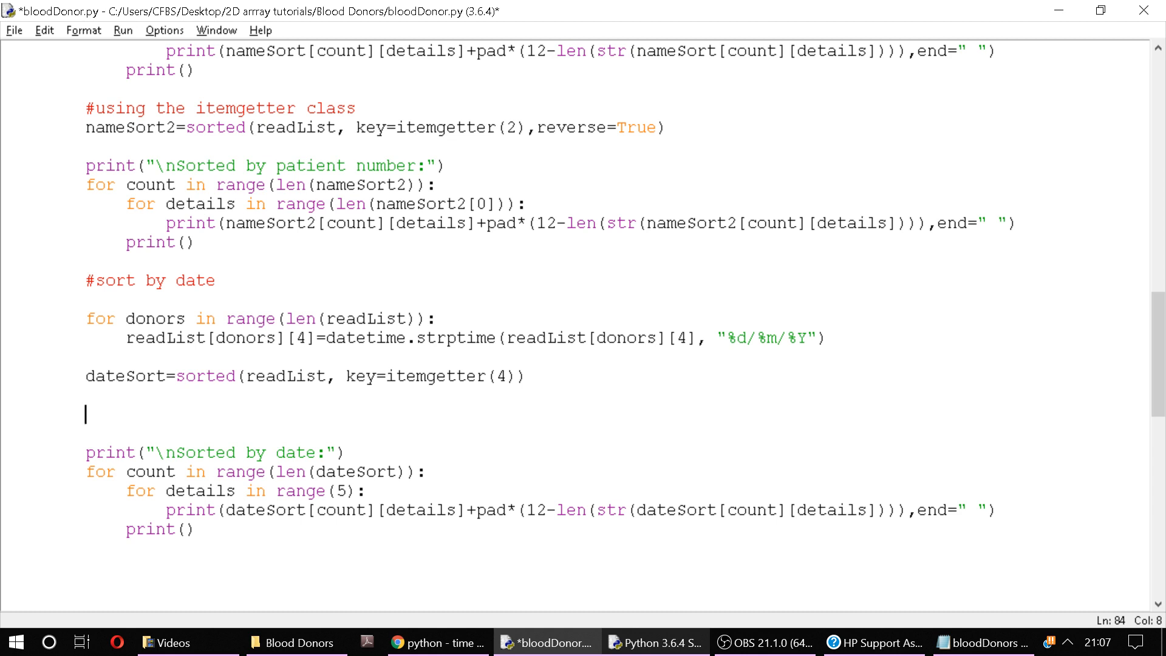
left_click_drag(829, 353, 85, 318)
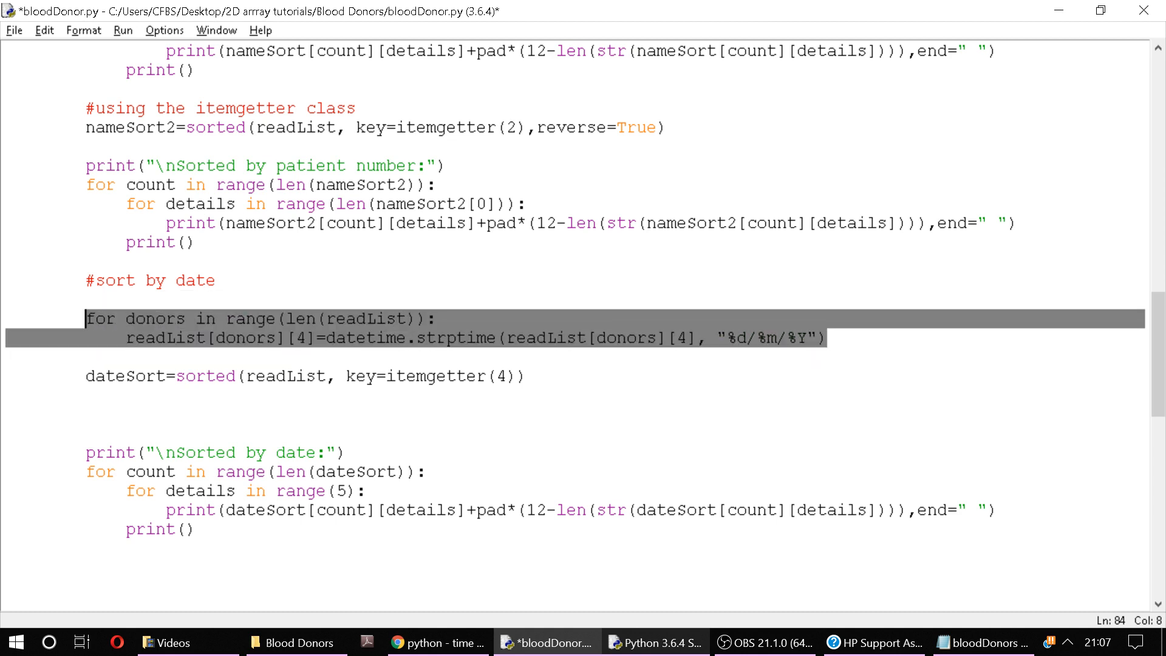
key("ctrl+c")
left_click(86, 414)
key("ctrl+v")
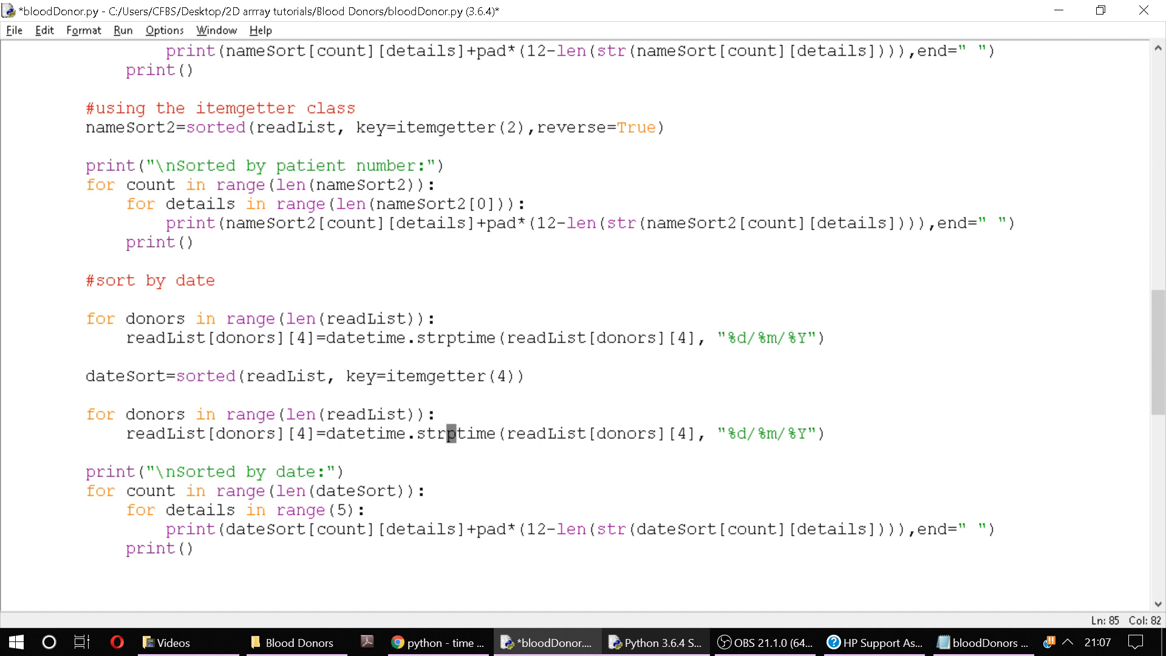
Rewrite the copied line as readList[donors][4].strftime("%d/%m/%Y") to convert dates back to text
left_click(451, 434)
type("f")
left_click(326, 434)
type("readList")
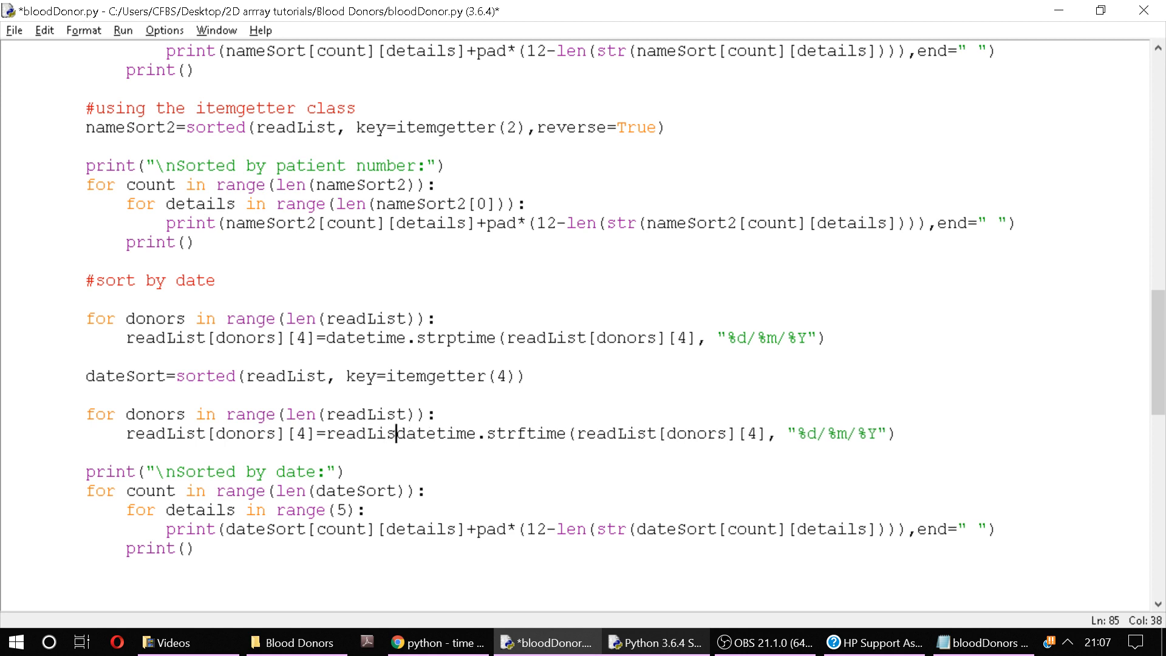
type("[donors")
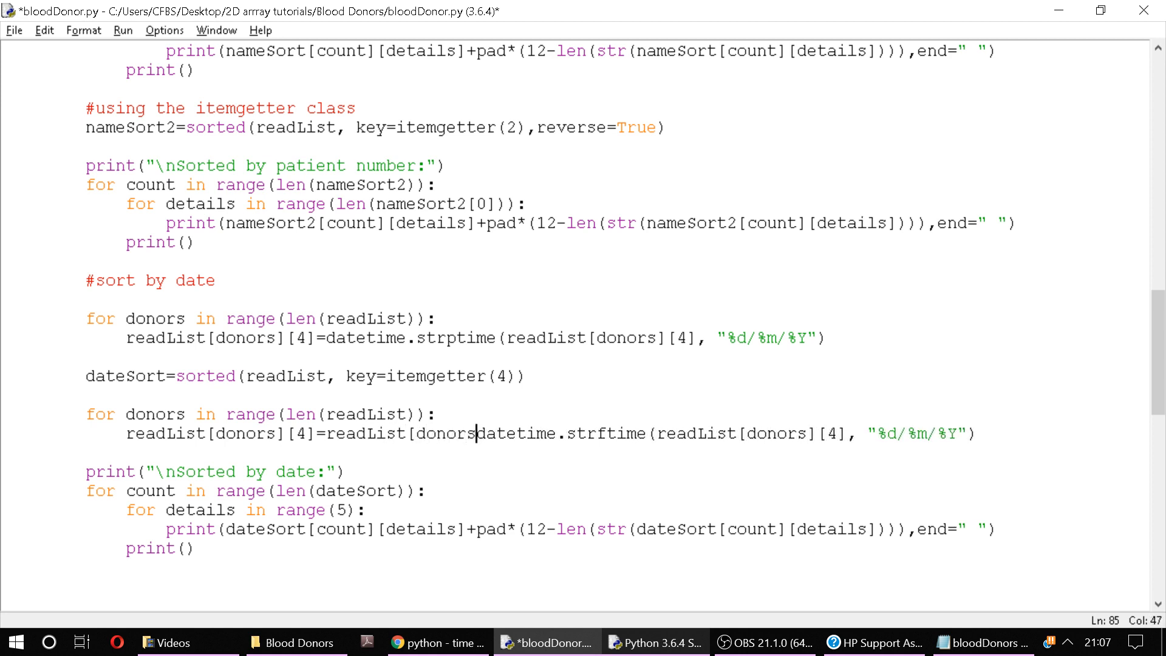
type("][4]")
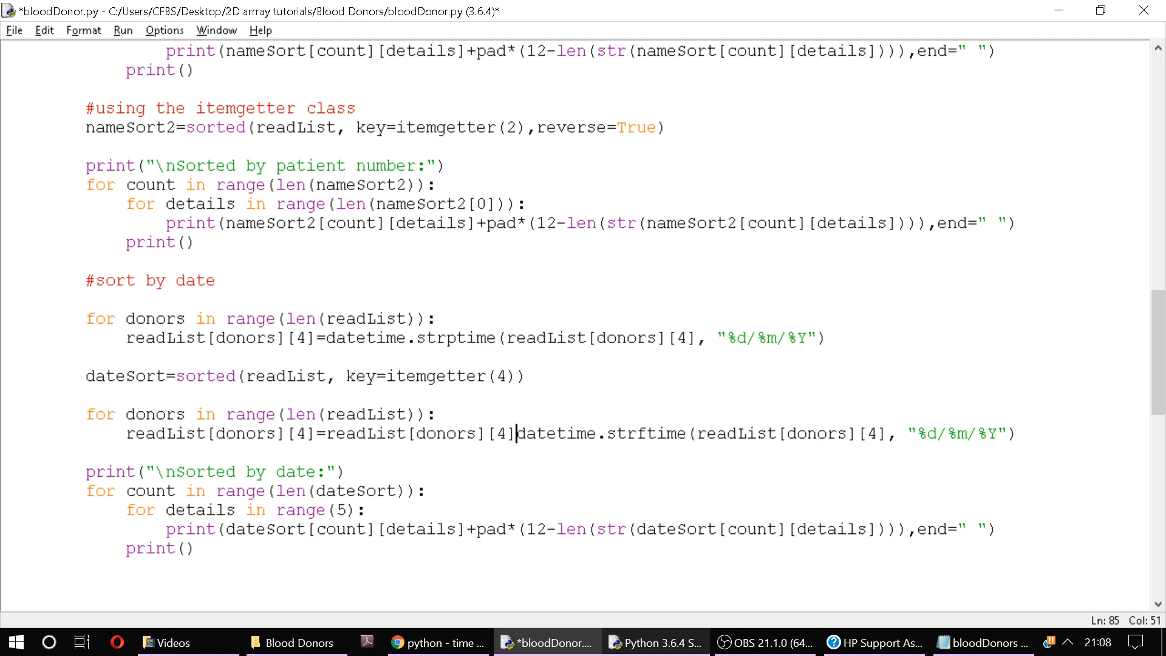
type(".")
key("Delete")
key("Delete")
key("Delete")
key("Delete")
key("Delete")
key("Delete")
key("Delete")
key("Delete")
key("Delete")
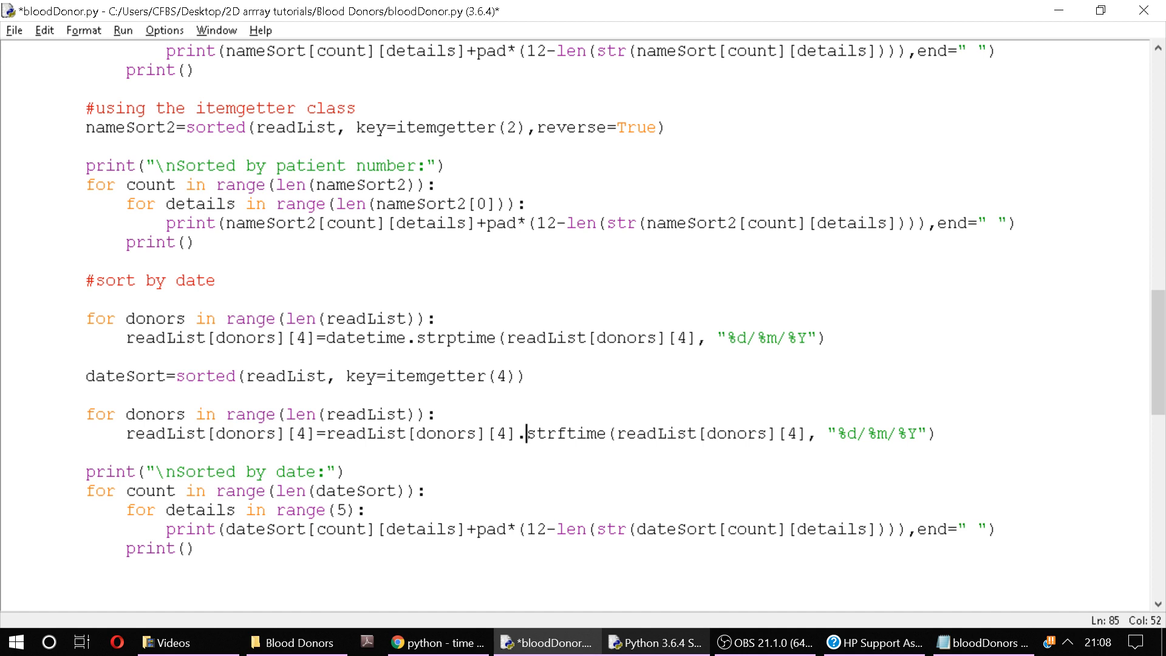
left_click_drag(616, 435, 827, 435)
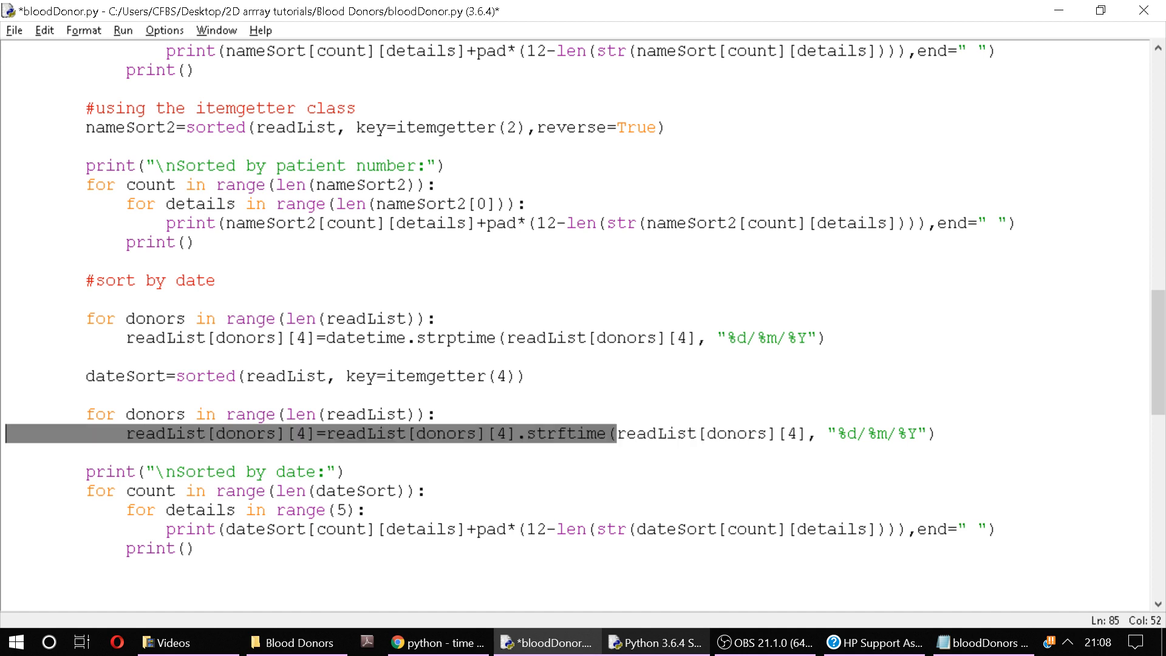
key("Delete")
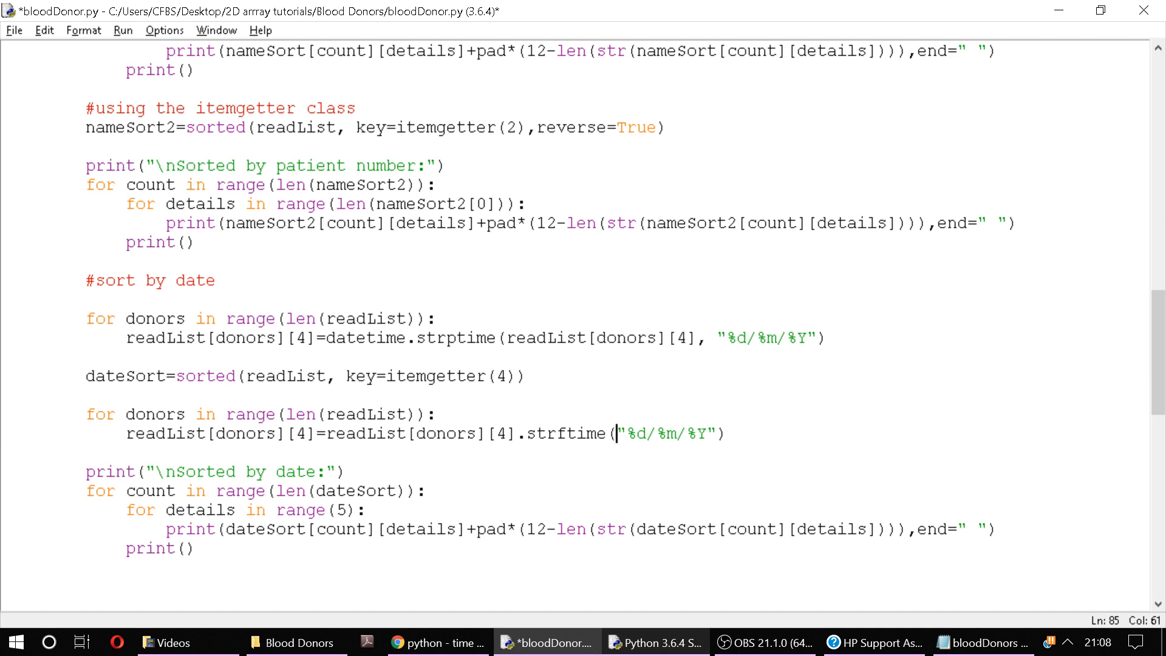
Comment the strptime loop '#convert all date strings into datetime objects'
left_click(87, 299)
key("Return")
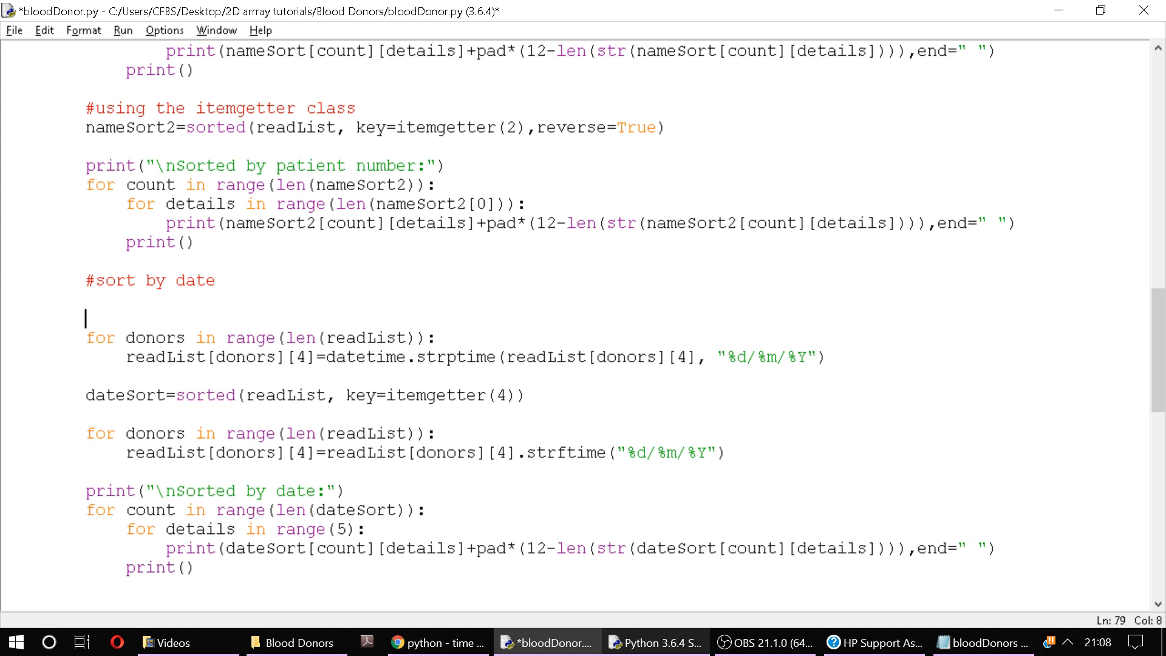
type("#convert all dates in datetime objects")
key("Left")
key("Left")
key("Left")
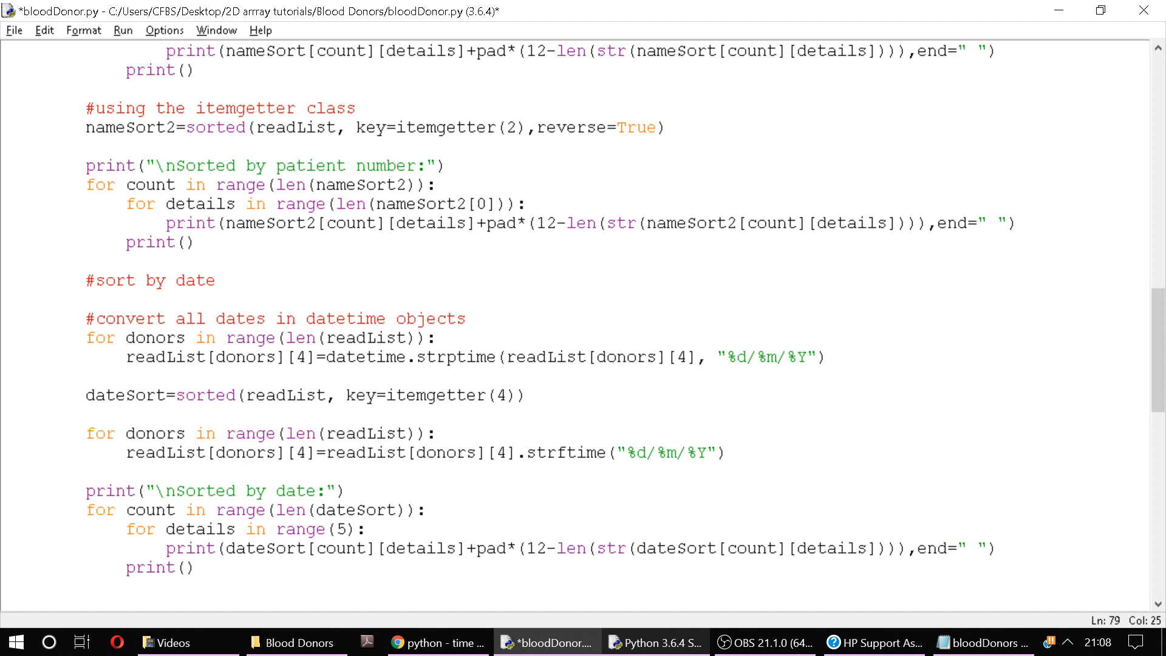
key("BackSpace")
type("strings")
key("Right")
key("Right")
key("Right")
type("to")
Add '#sort by date' and '#convert the datetime objects back to strings' comments, then run the program
key("Down")
key("Down")
key("Down")
key("Return")
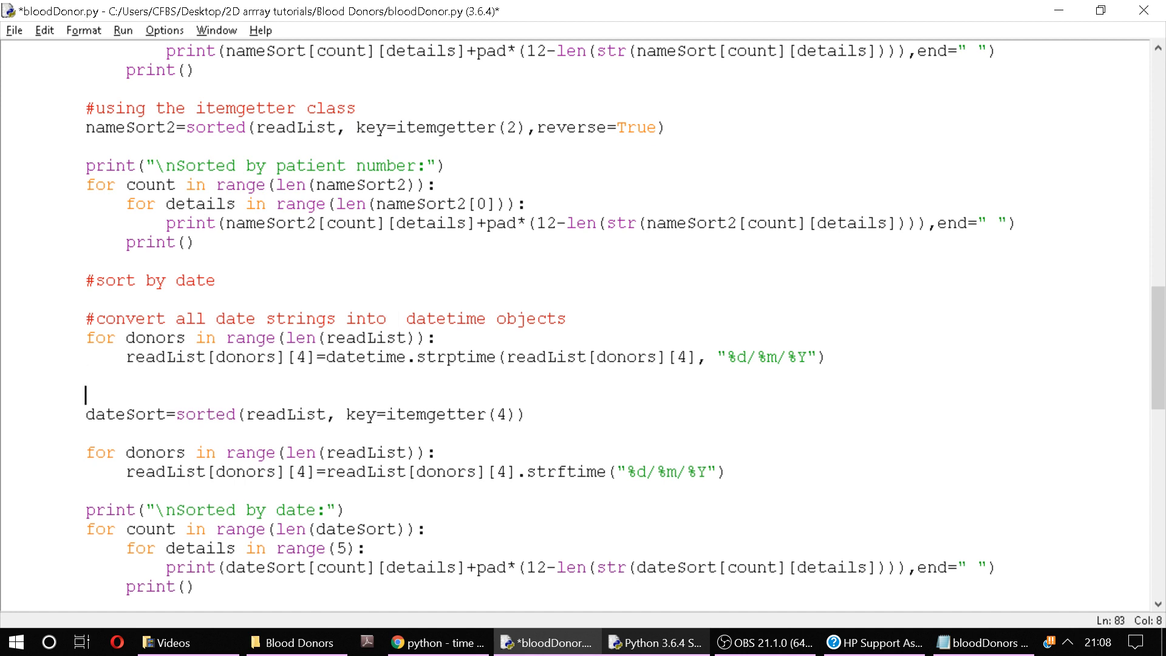
type("#sort by date")
key("Down")
key("Down")
key("Return")
type("#convert them abck to")
key("BackSpace")
key("BackSpace")
key("BackSpace")
key("BackSpace")
key("BackSpace")
type("datetime objects back to strings")
key("Down")
key("Down")
key("Down")
key("Down")
key("Down")
key("Down")
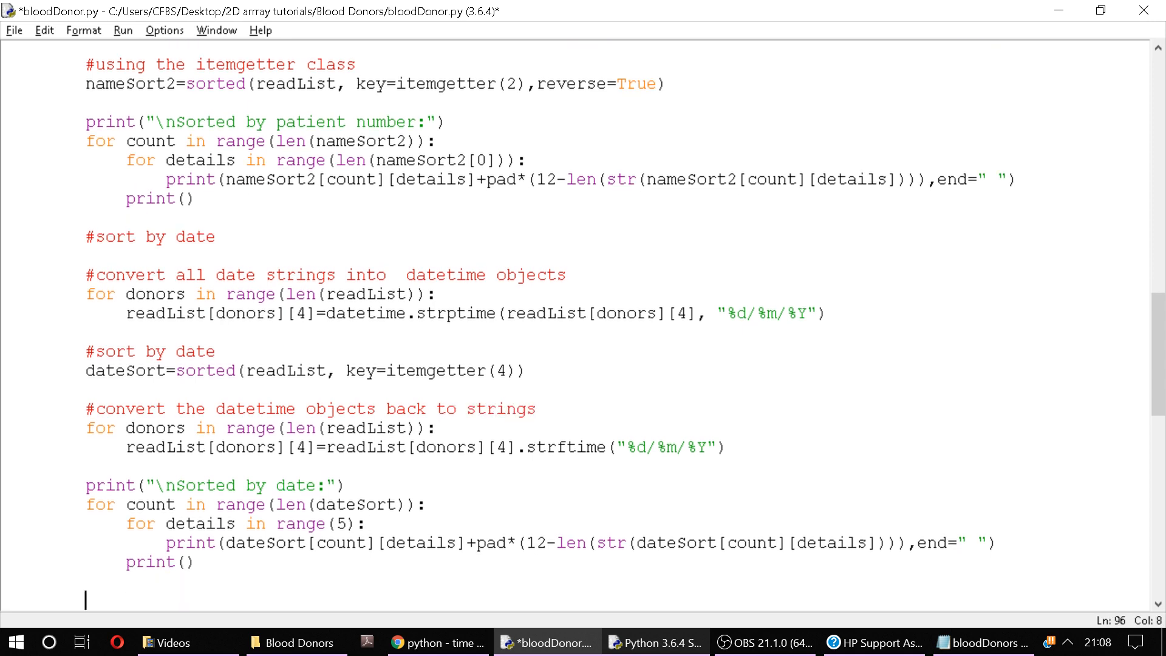
key("F5")
Save and run, choose B to list all donors sorted by date from 11/03/1995 to 08/08/2001, then return to the editor
key("Return")
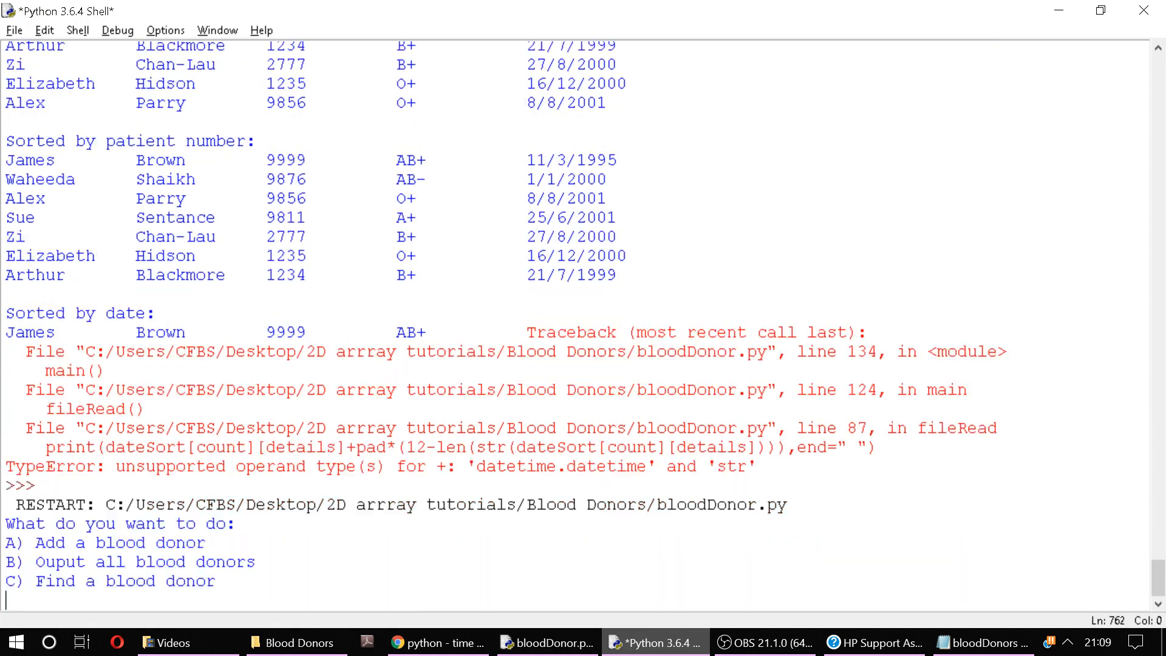
type("B")
key("Return")
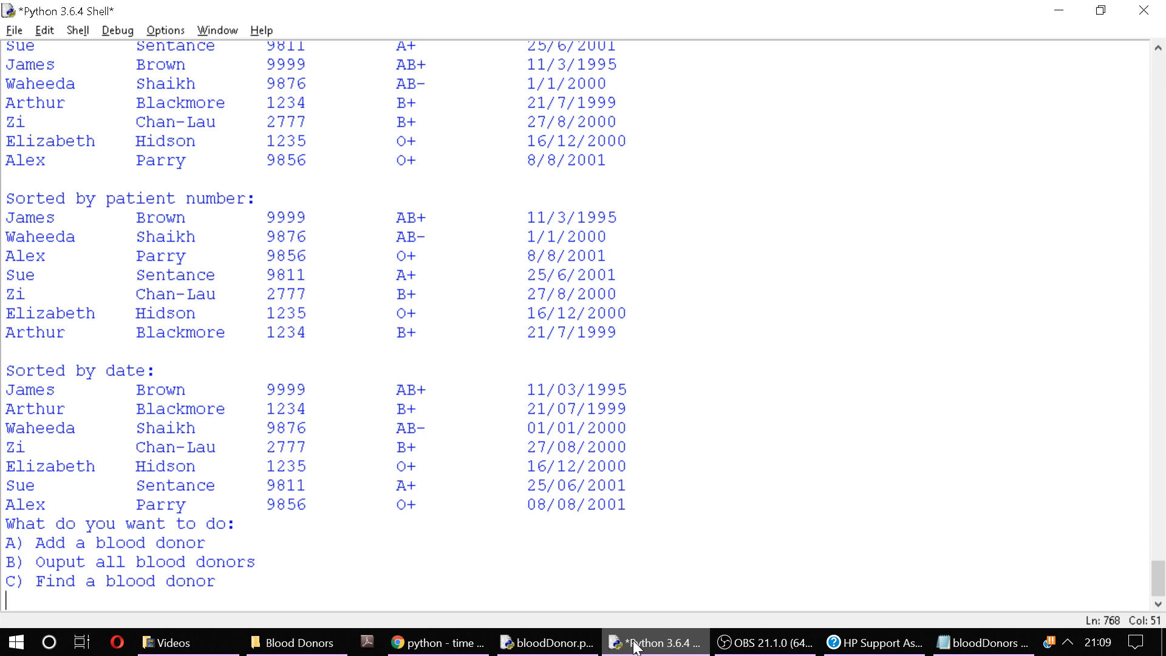
left_click(635, 647)
scroll(584, 328, "up", 5)
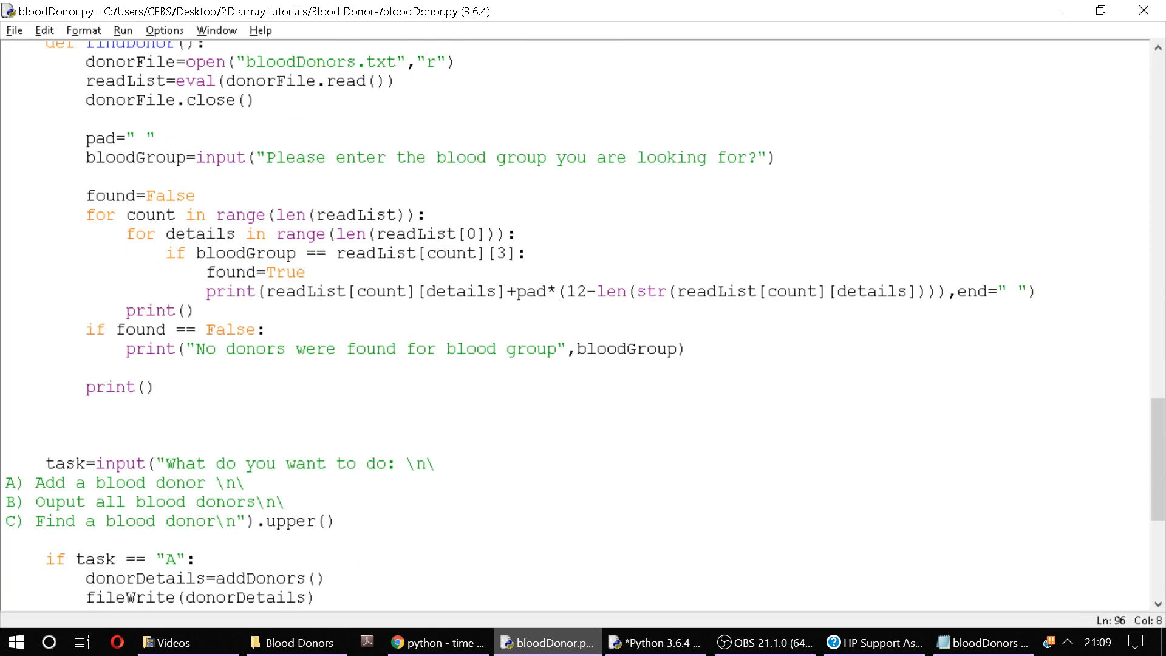
scroll(583, 328, "down", 5)
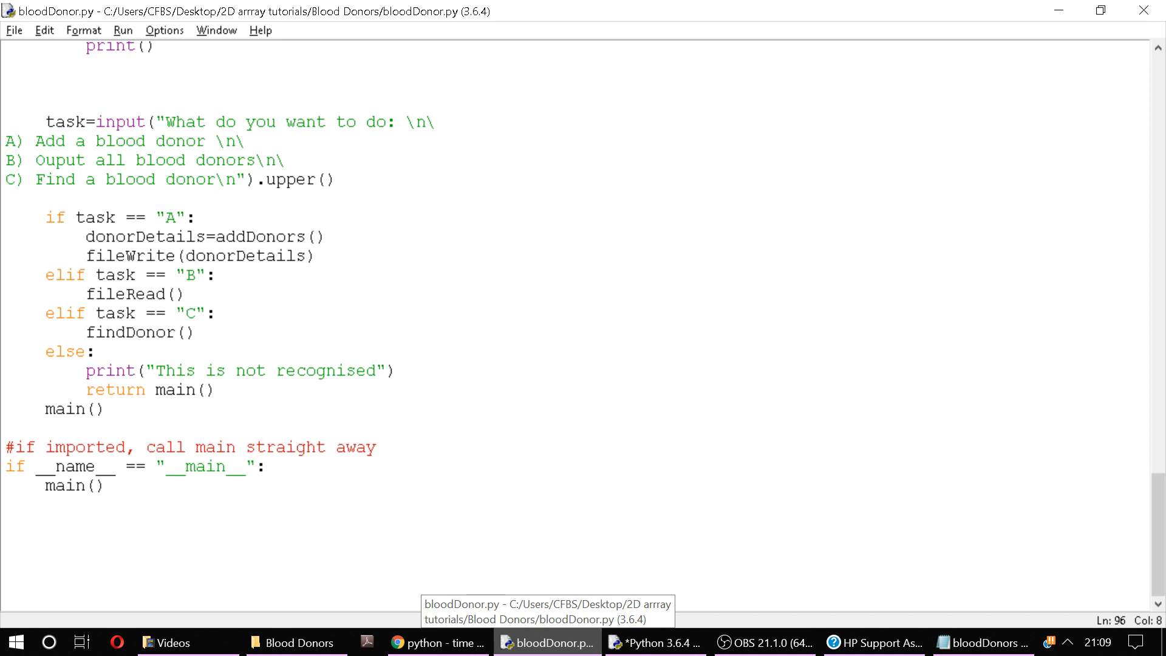
scroll(583, 328, "up", 1)
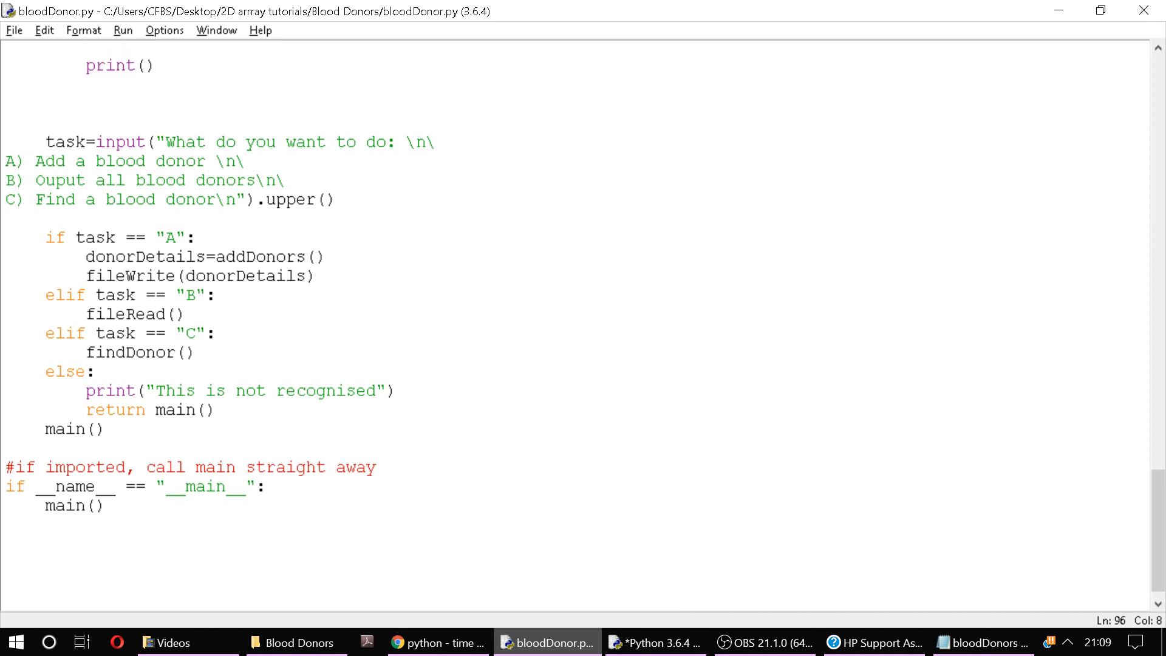
scroll(582, 328, "up", 1)
Fix 'Ouput' to 'Output all blood donors' in the menu prompt and review the findDonor and date-sorting code
left_click(56, 189)
type("t")
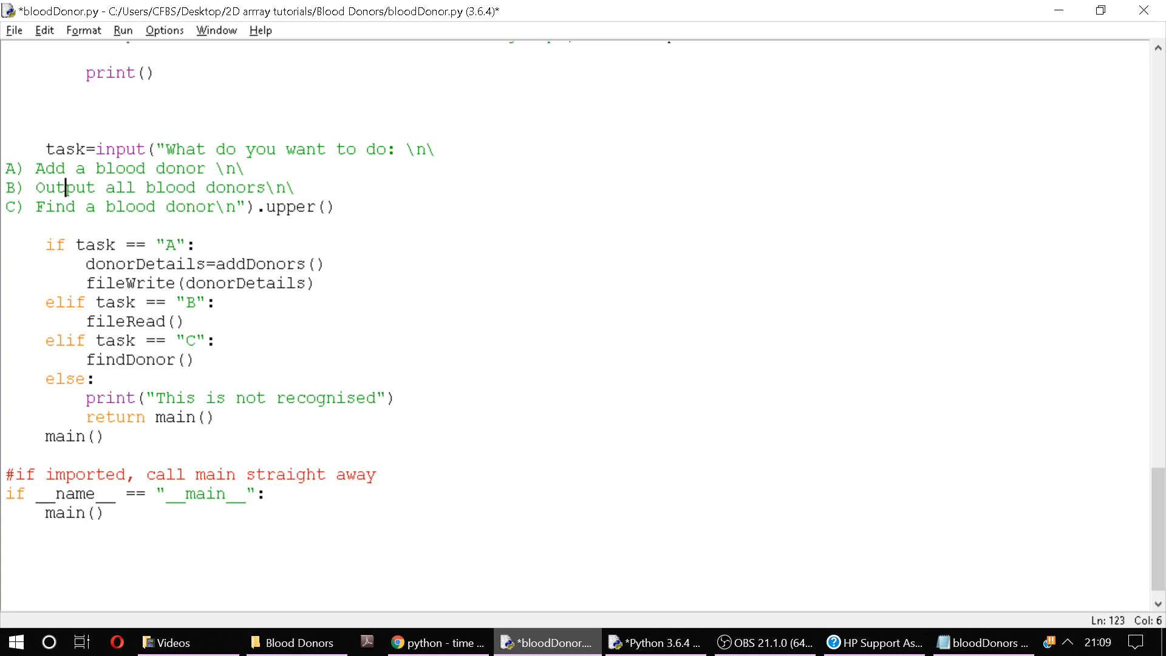
scroll(583, 328, "up", 3)
scroll(583, 329, "up", 5)
scroll(583, 327, "up", 8)
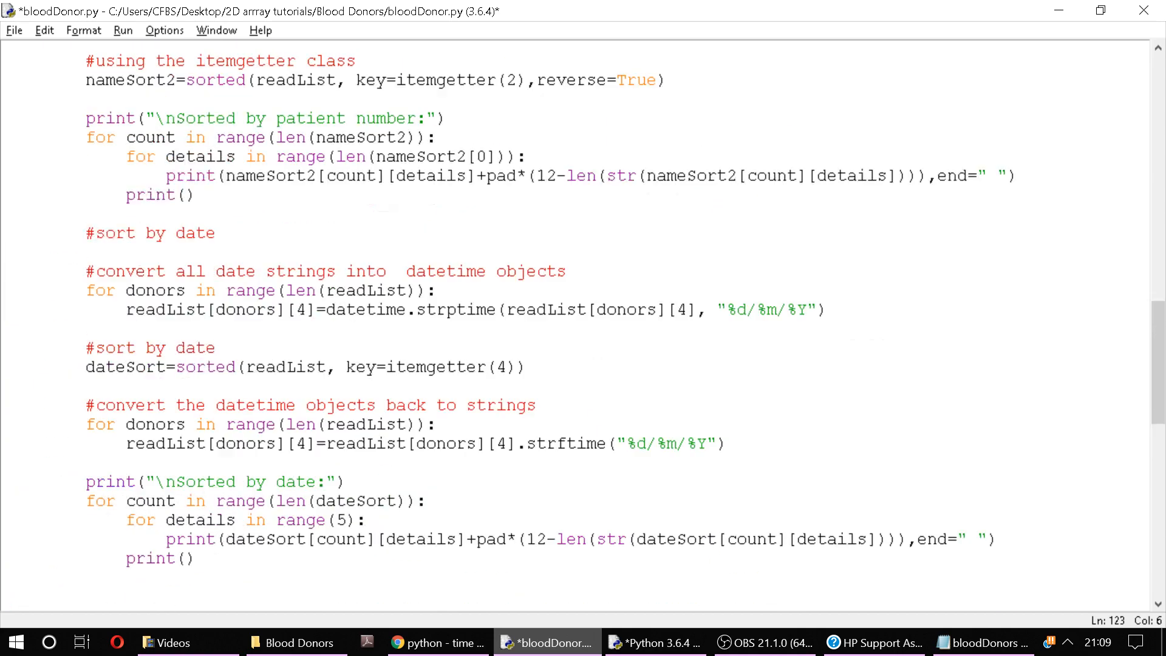
scroll(584, 328, "up", 8)
scroll(583, 328, "up", 6)
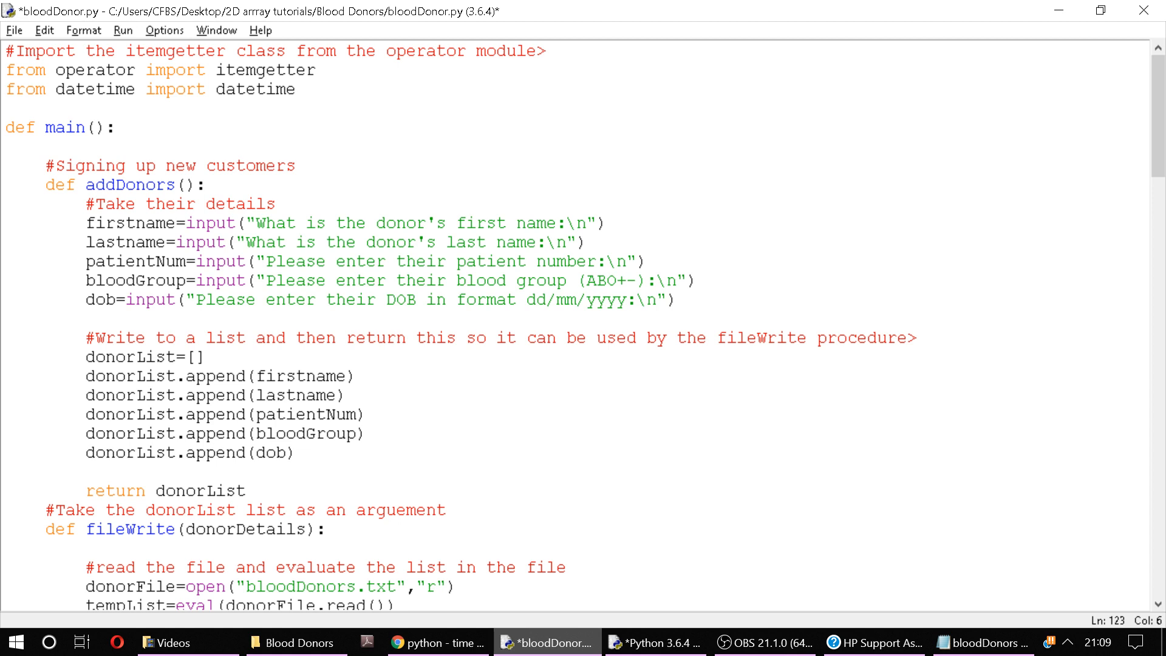
scroll(583, 327, "down", 1)
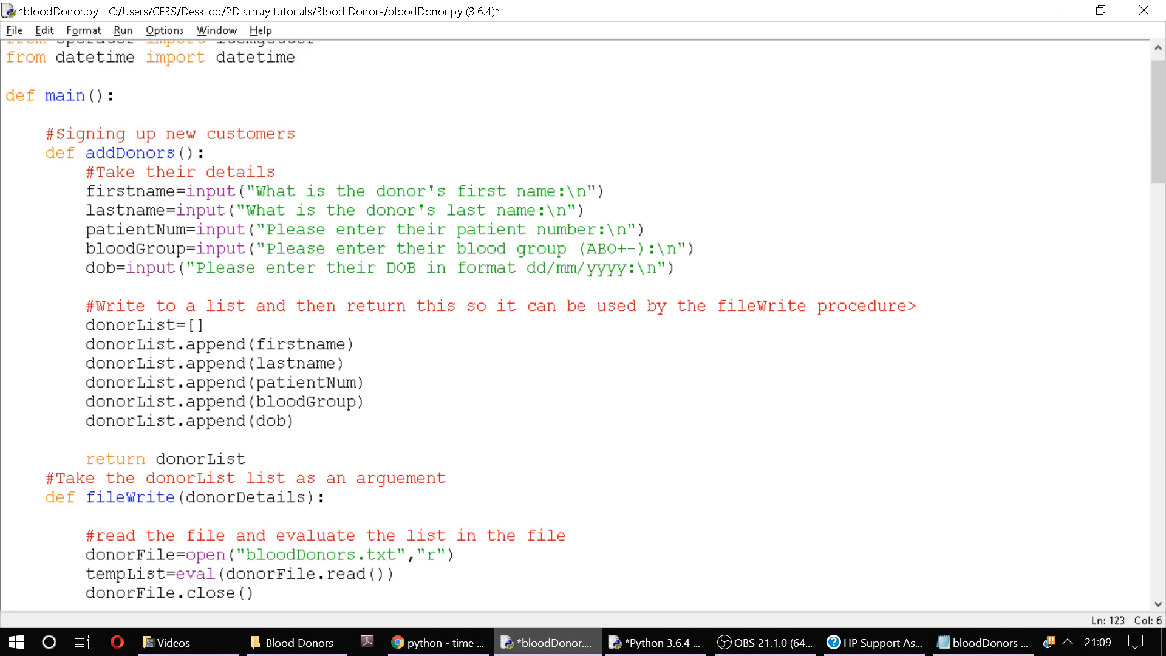
scroll(583, 328, "down", 5)
scroll(582, 328, "down", 5)
scroll(583, 328, "down", 5)
scroll(583, 329, "down", 3)
scroll(583, 328, "down", 4)
scroll(583, 328, "down", 4)
scroll(583, 328, "down", 4)
scroll(583, 328, "down", 3)
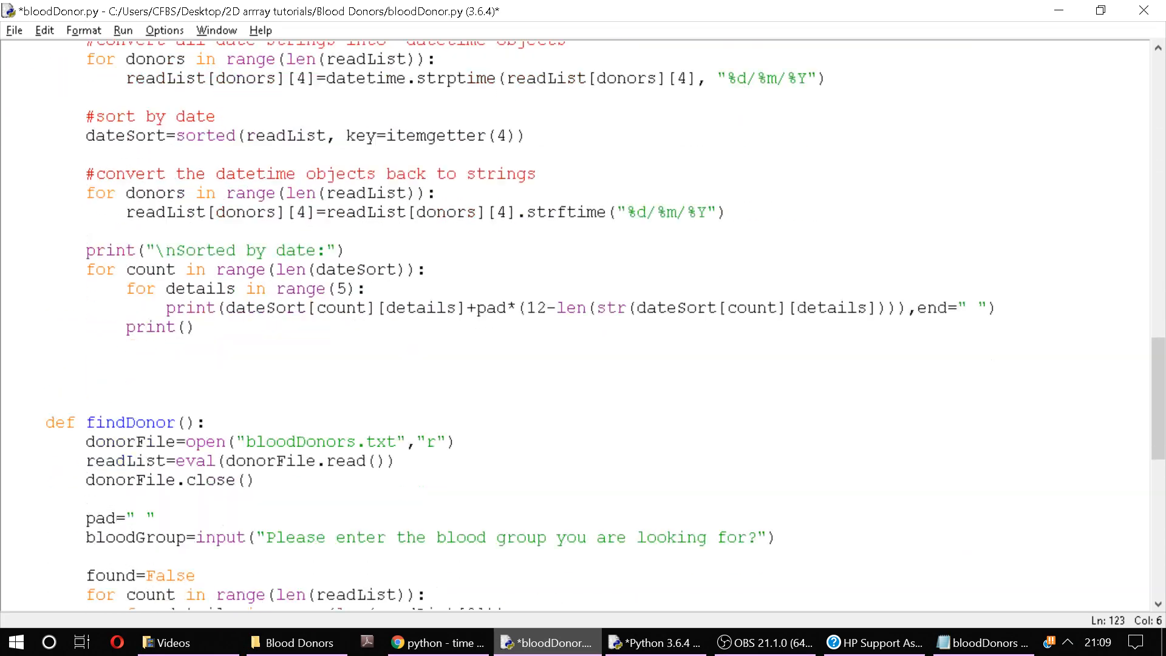
scroll(583, 328, "down", 4)
scroll(583, 328, "down", 2)
scroll(583, 328, "down", 2)
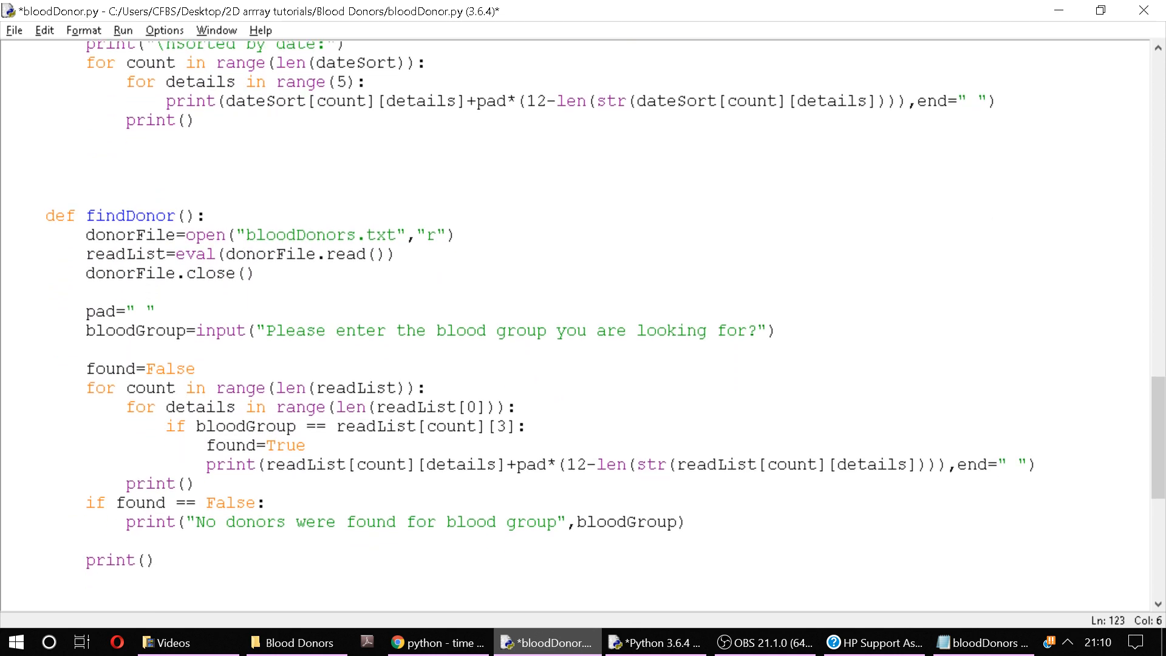
left_click(195, 388)
left_click(195, 368)
scroll(583, 329, "down", 3)
scroll(583, 328, "down", 4)
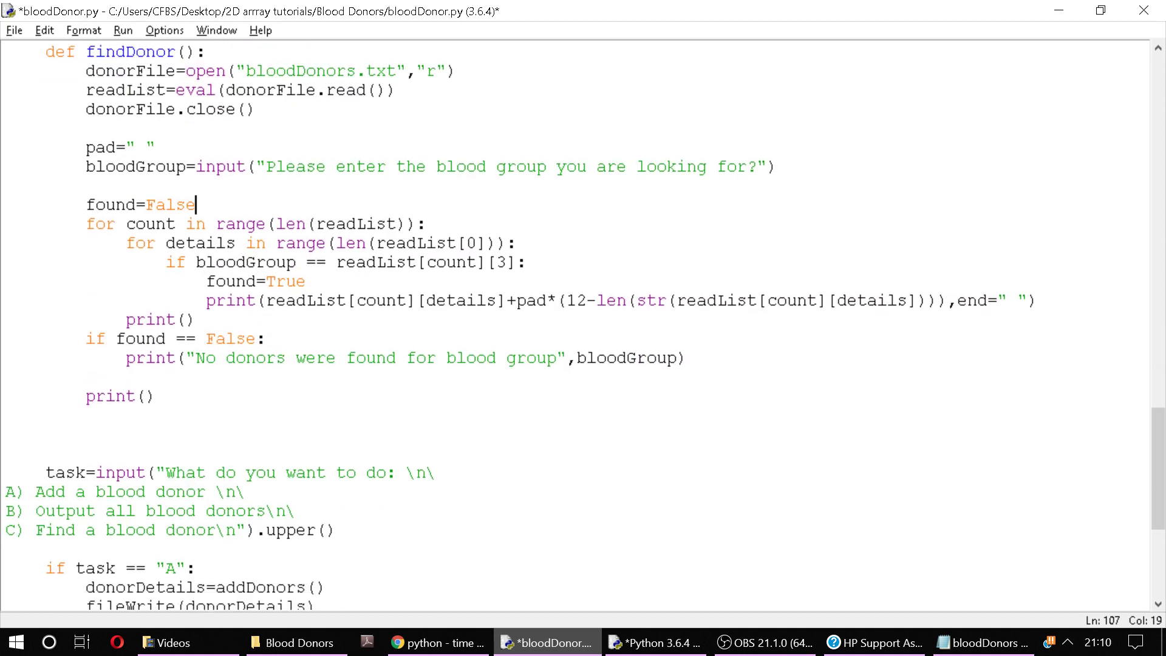
scroll(583, 328, "up", 9)
scroll(583, 328, "up", 3)
scroll(583, 328, "up", 1)
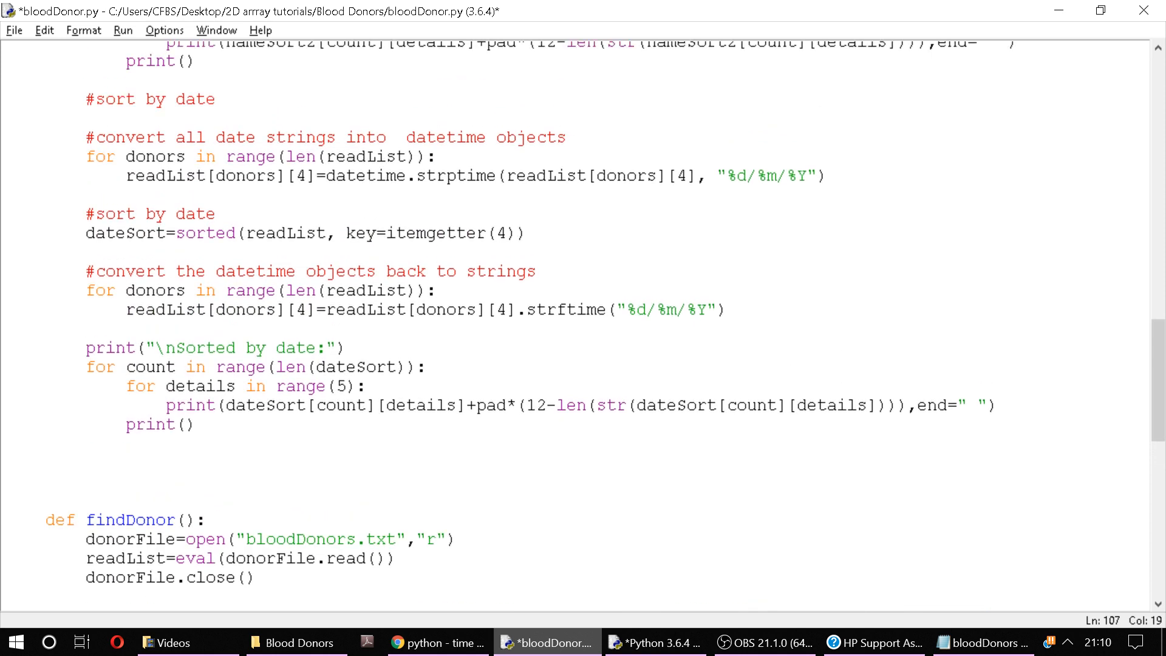
scroll(583, 328, "up", 2)
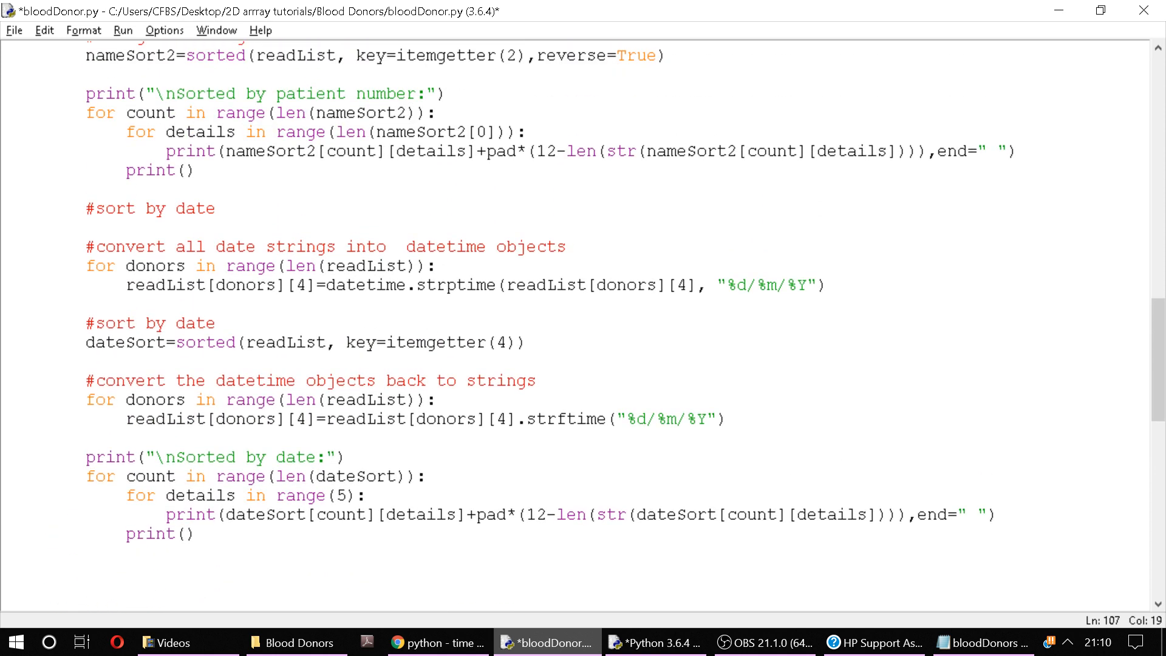
left_click(583, 246)
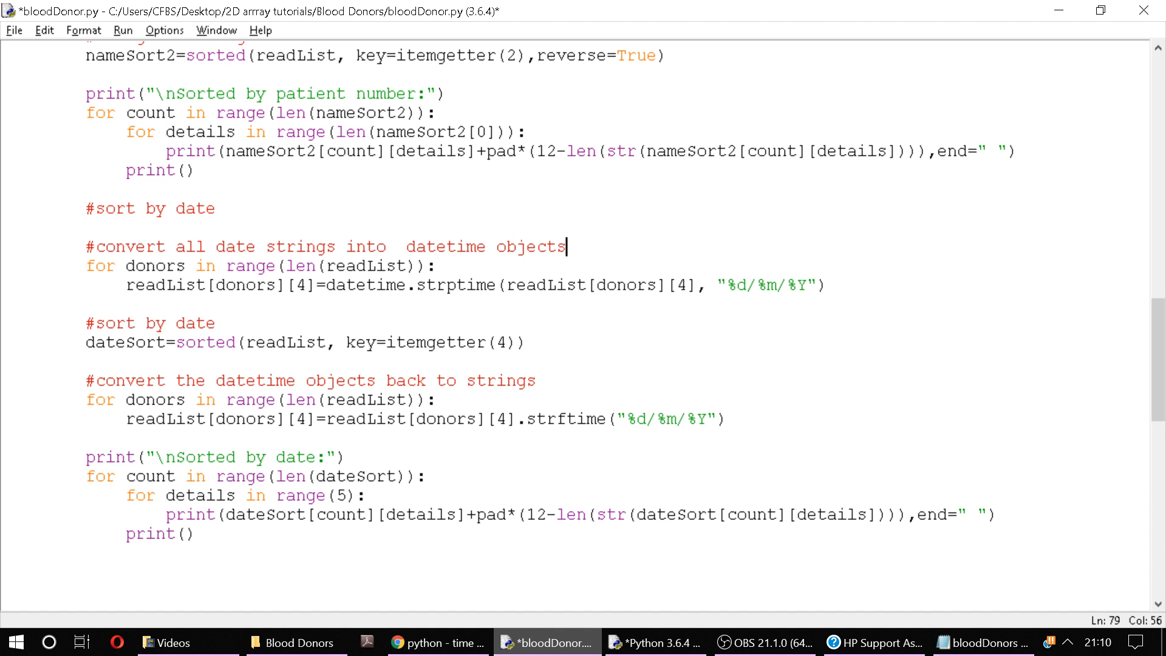